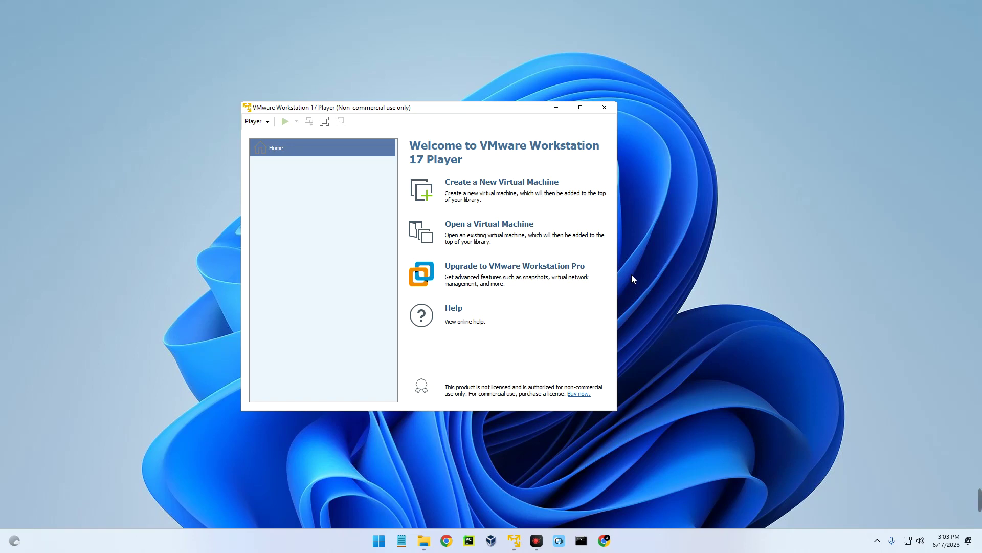
Nudge the VMware Player window aside and minimize it to reveal the Downloads folder
drag(424, 113, 467, 114)
click(599, 109)
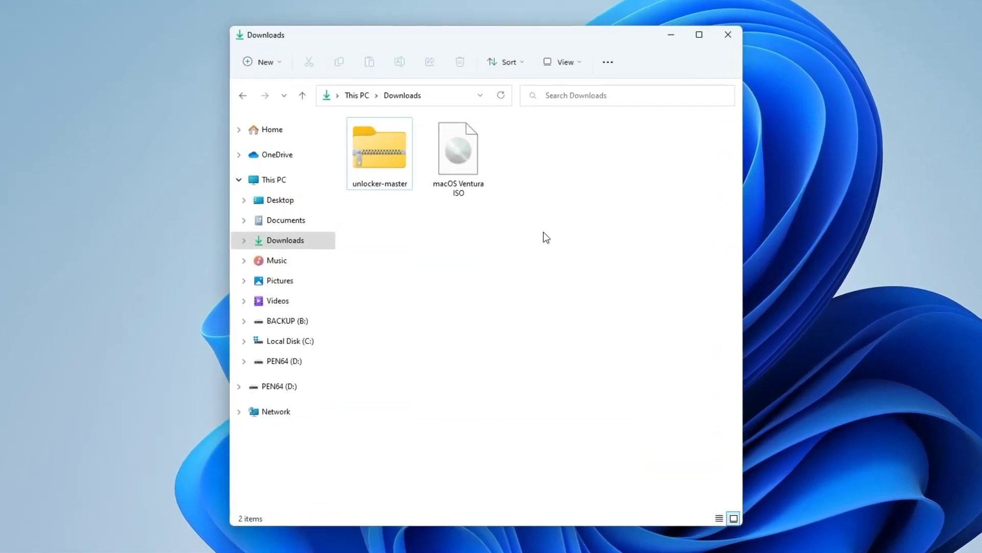
Select the macOS Ventura ISO and unlocker-master files, clear the selection, then minimize Downloads
click(467, 185)
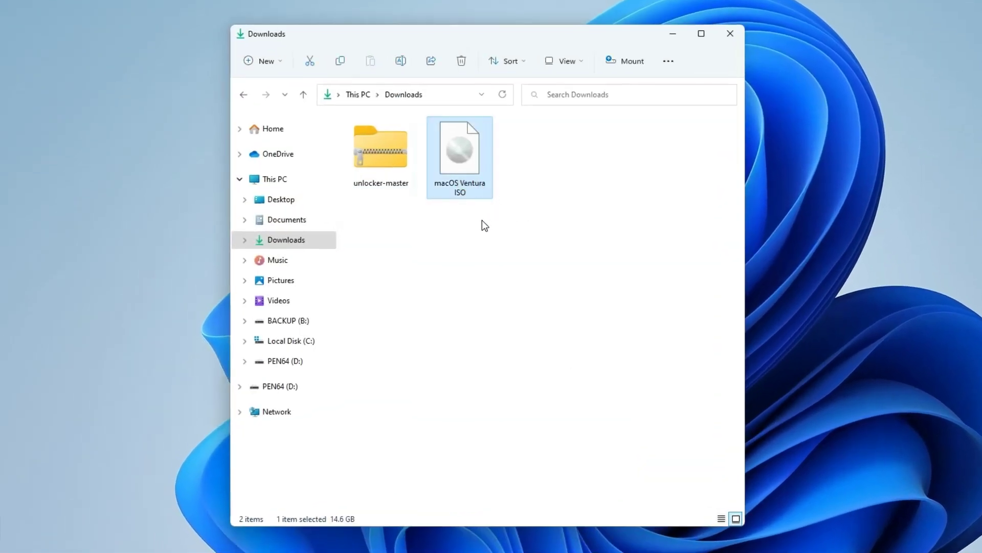
click(395, 166)
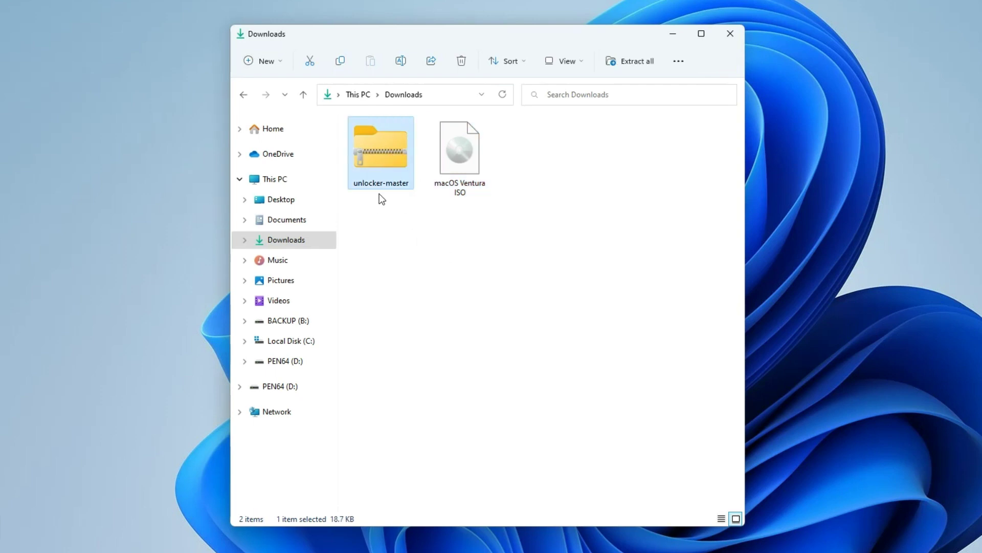
click(474, 193)
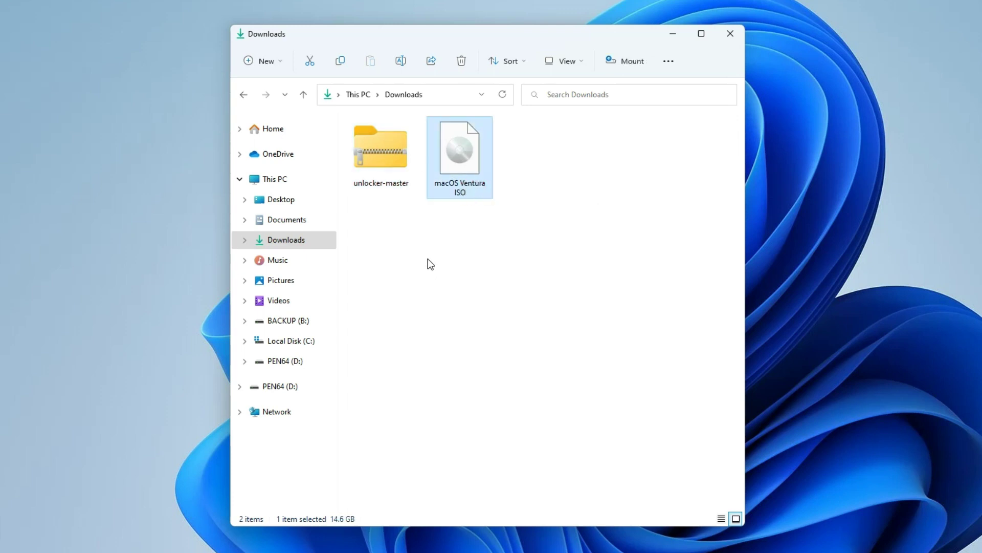
click(385, 177)
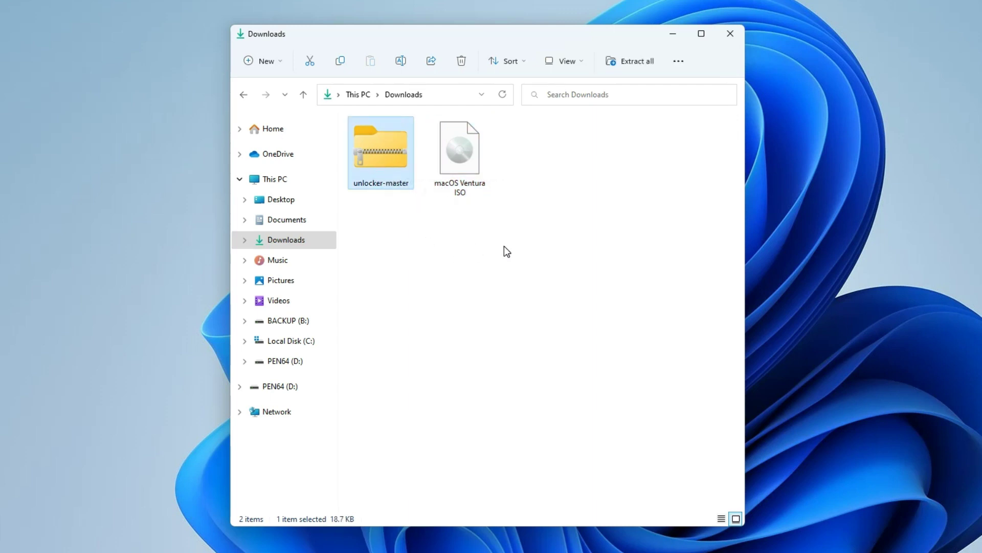
drag(544, 239, 363, 148)
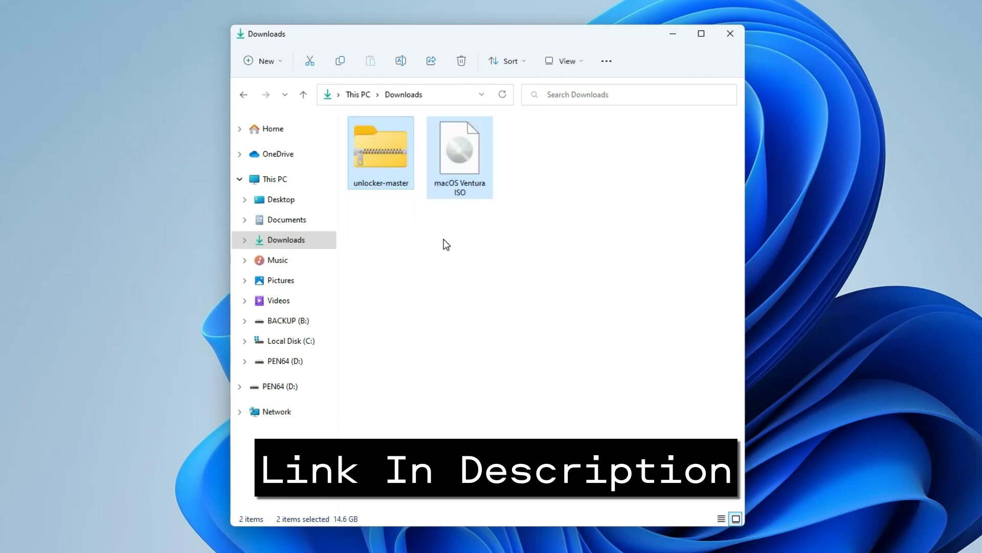
click(387, 209)
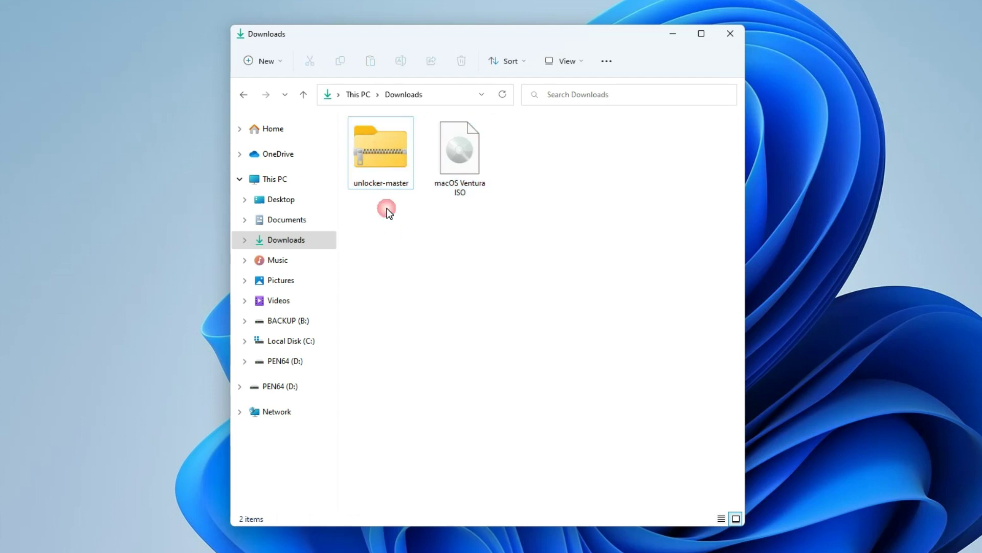
click(672, 33)
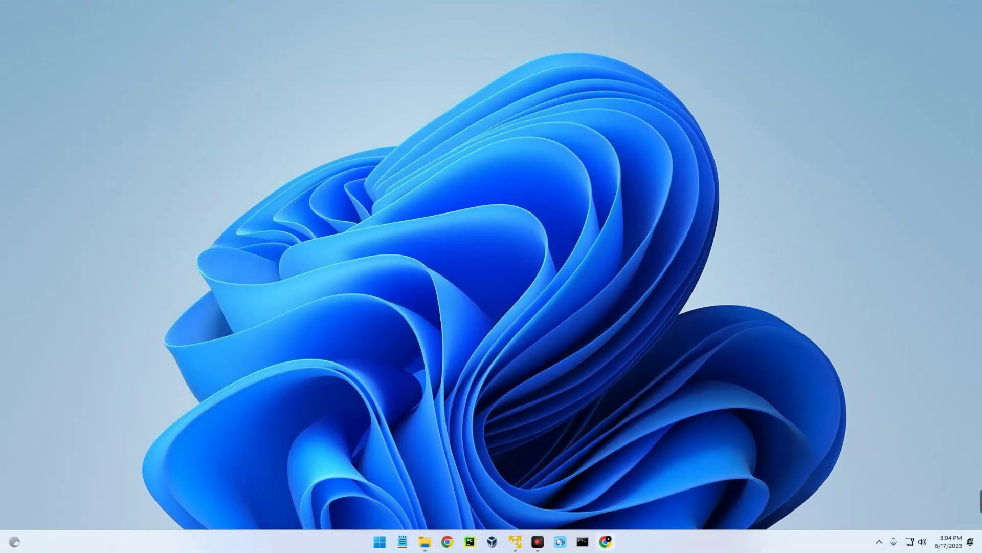
click(605, 541)
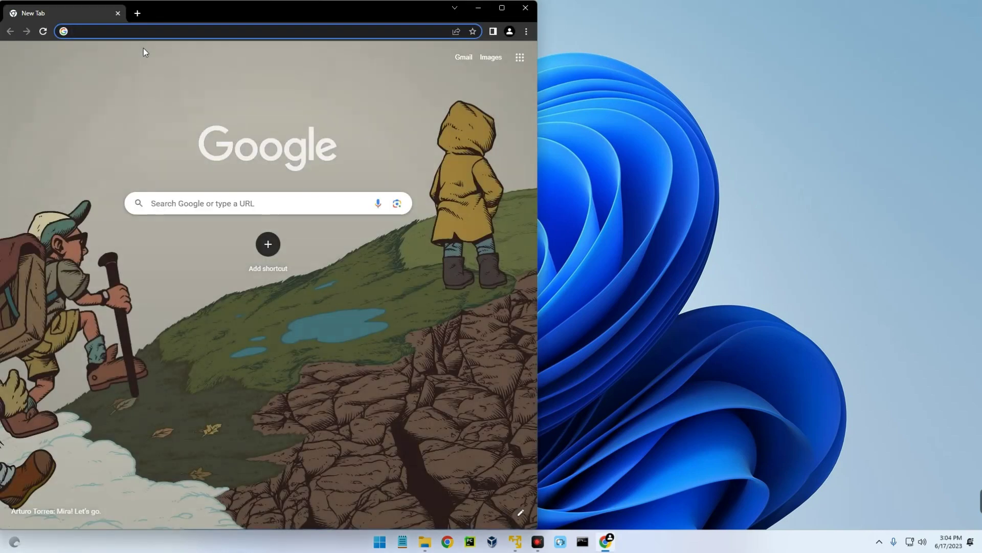
text(vmware)
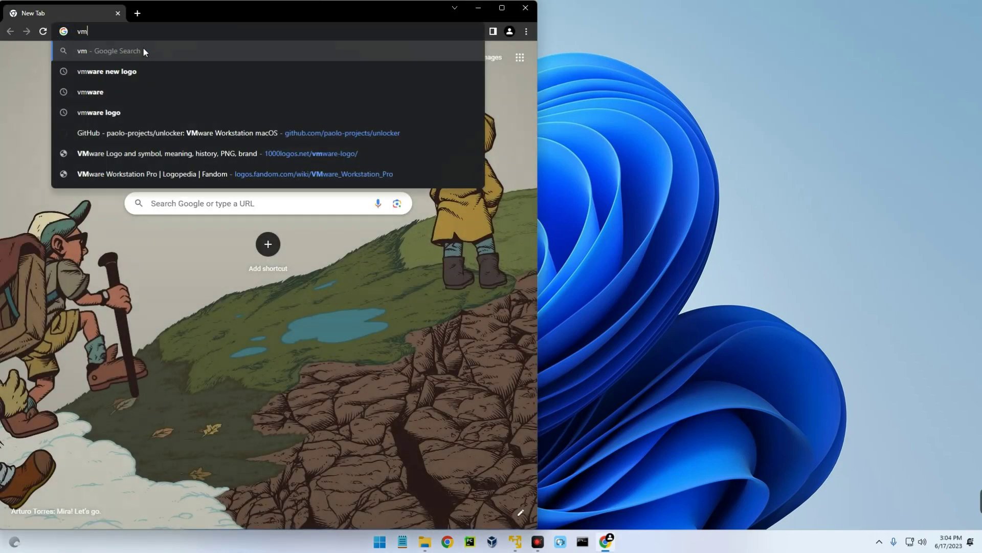
click(143, 51)
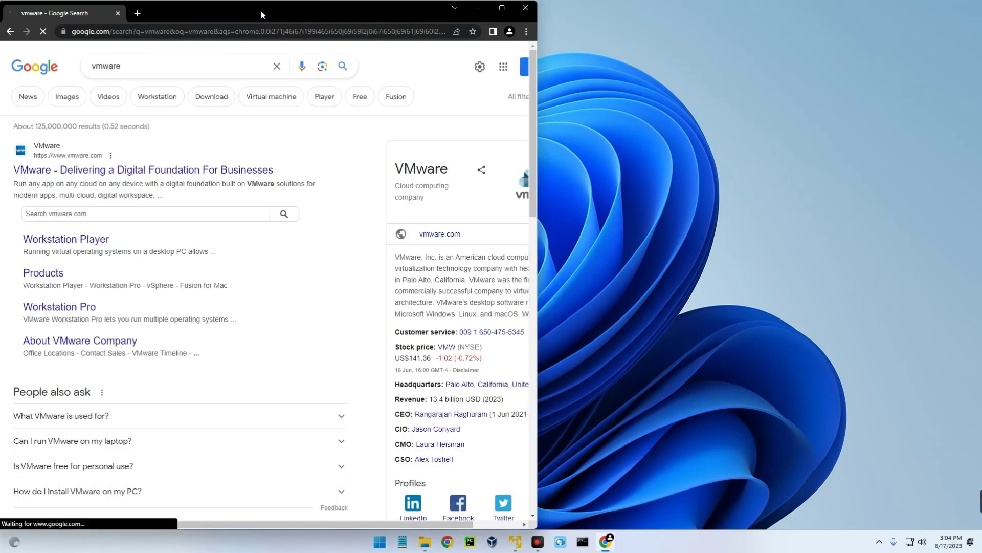
drag(260, 10, 454, 14)
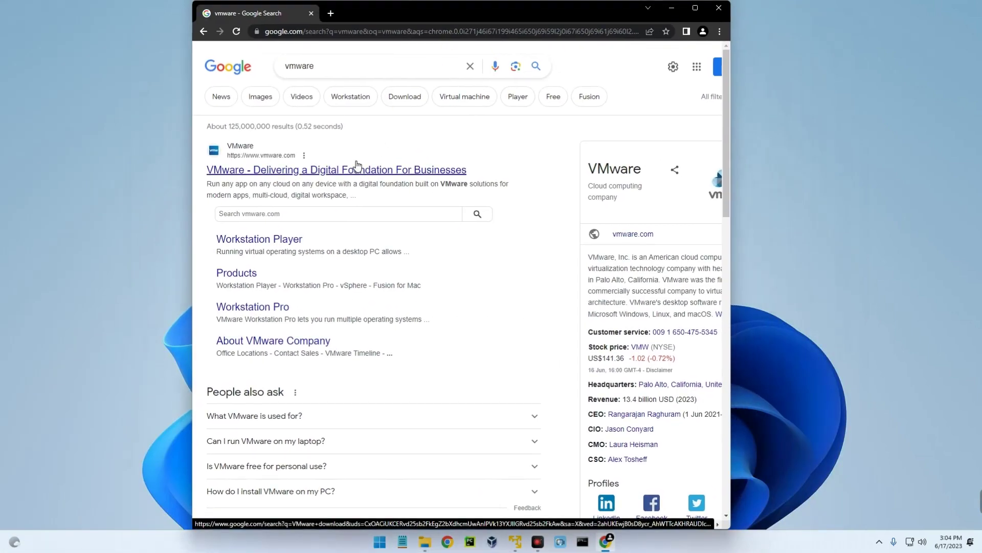
click(355, 165)
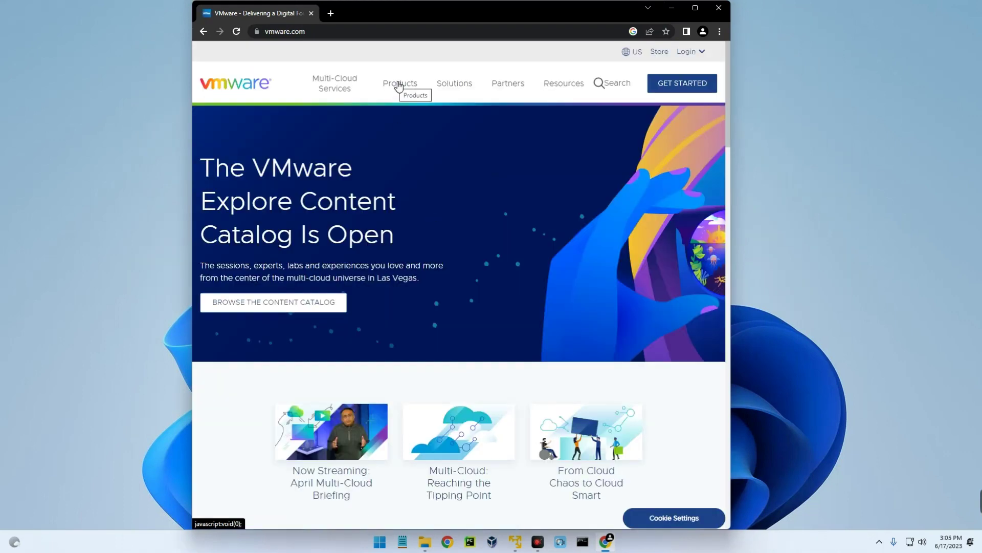
click(394, 83)
key(super+Up)
scroll(602, 223, up, 2)
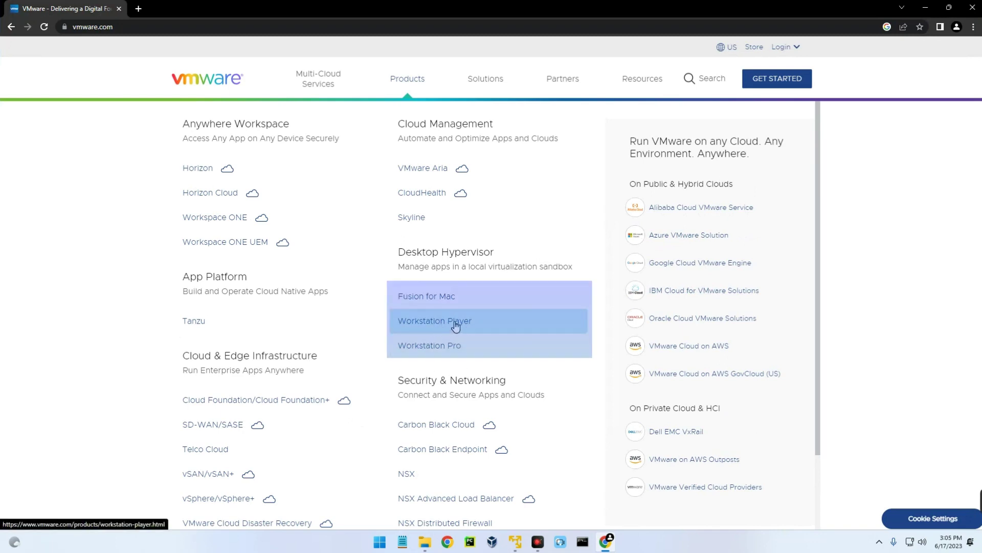
click(455, 325)
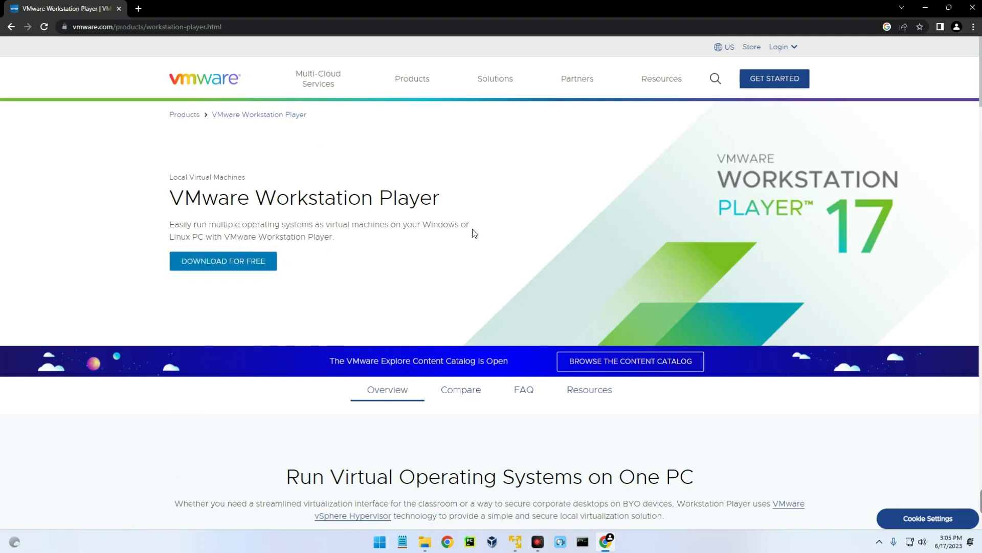
click(972, 8)
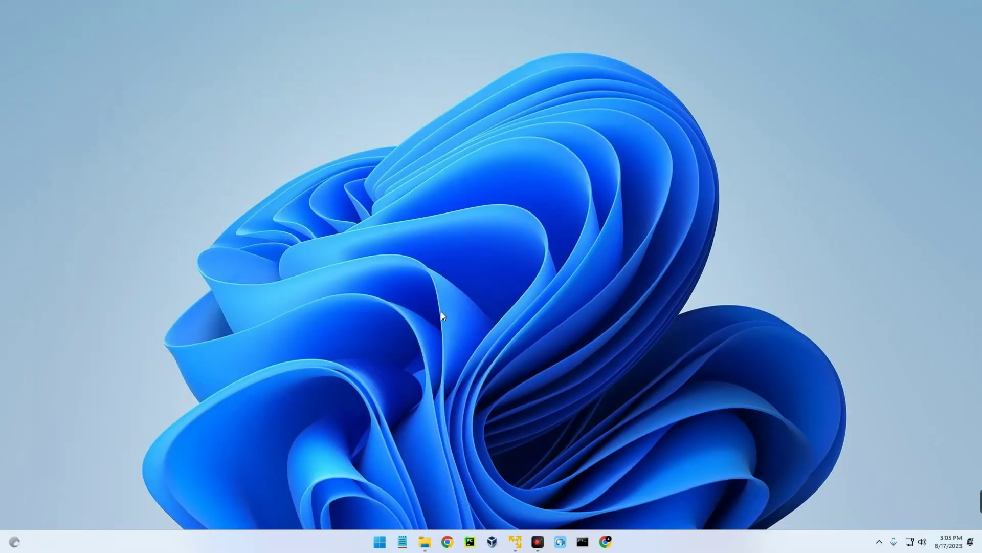
Extract the unlocker-master zip into Downloads with WinRAR
click(516, 541)
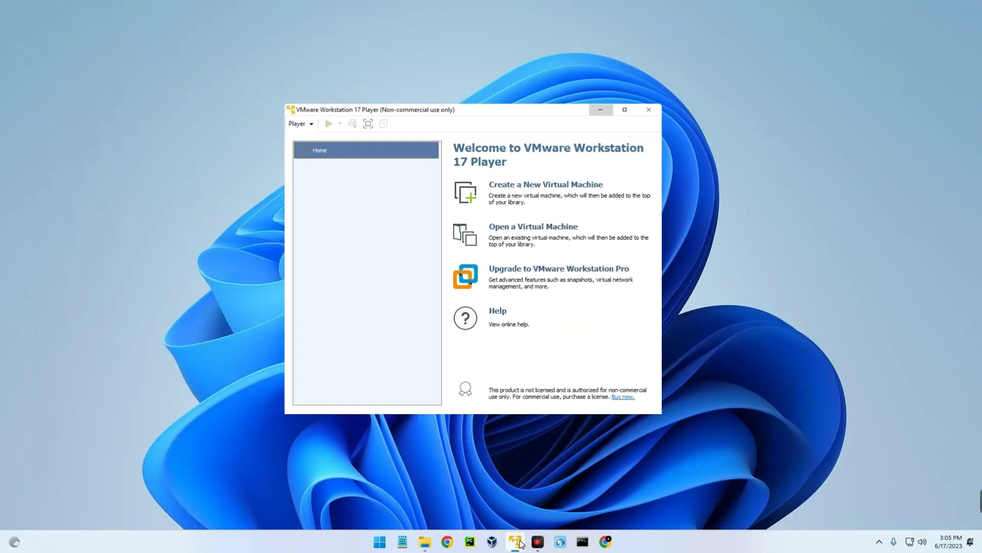
click(518, 542)
click(425, 541)
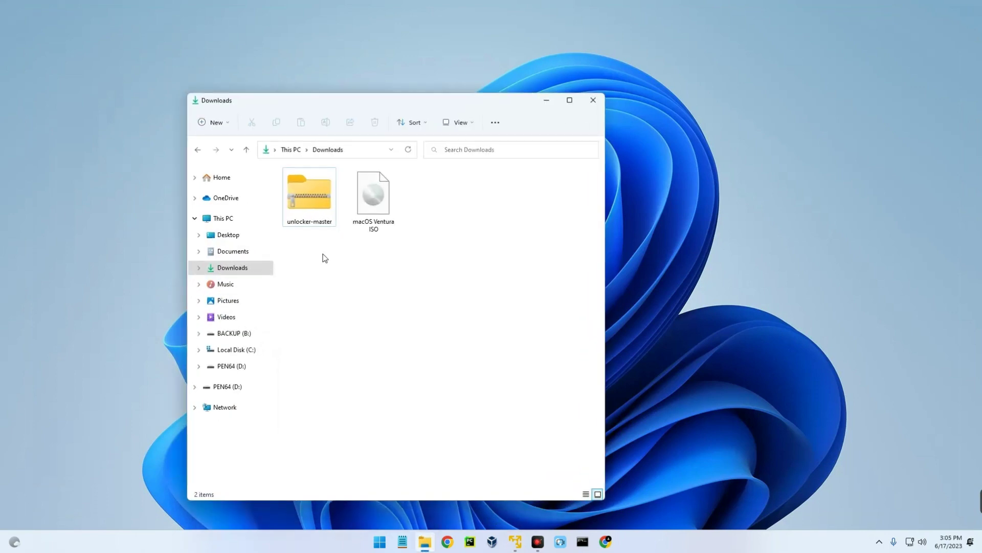
click(306, 193)
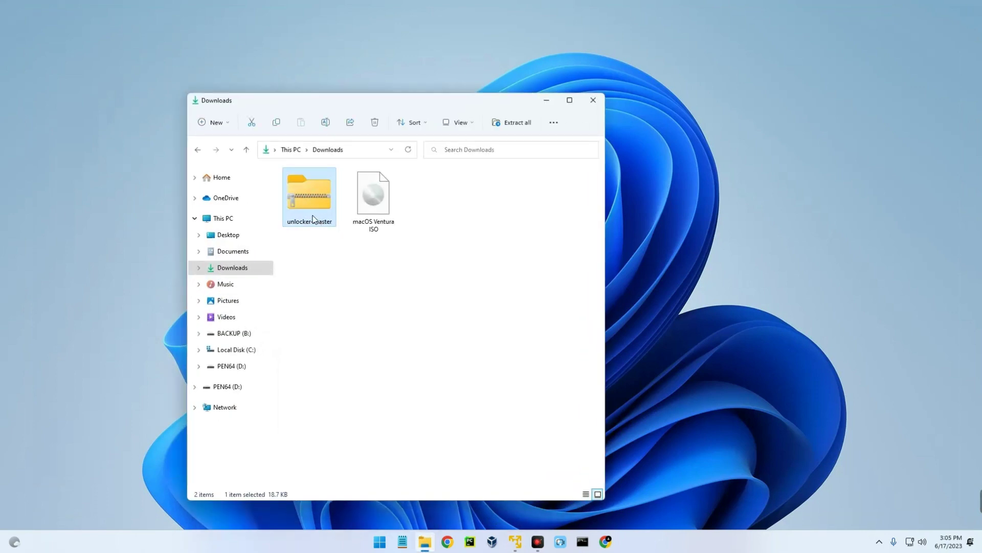
right_click(307, 201)
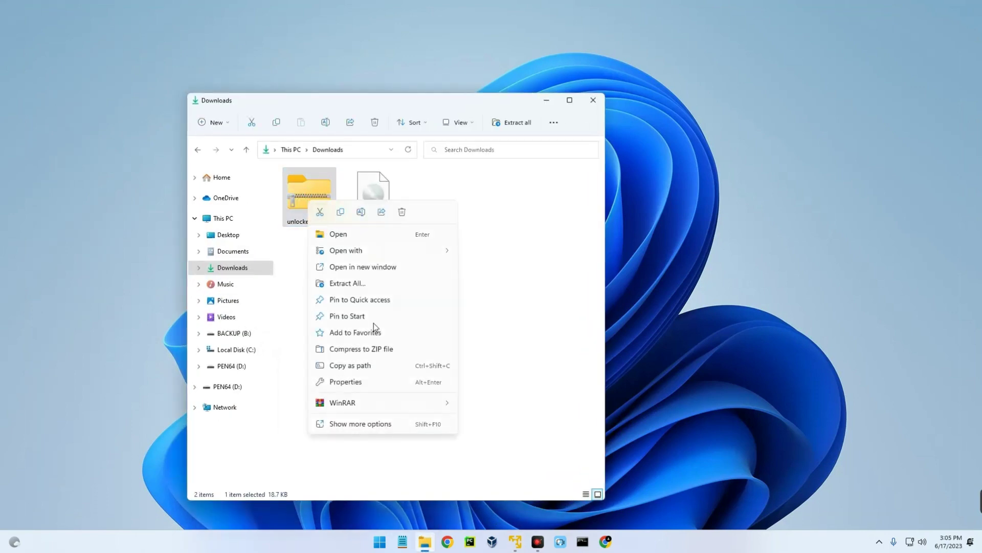
mouse_move(429, 403)
click(481, 418)
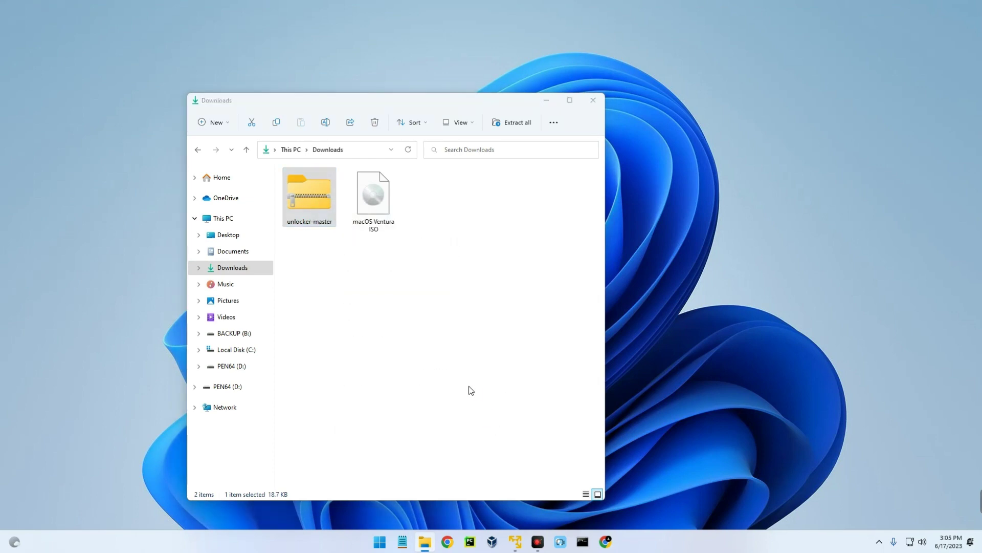
click(519, 388)
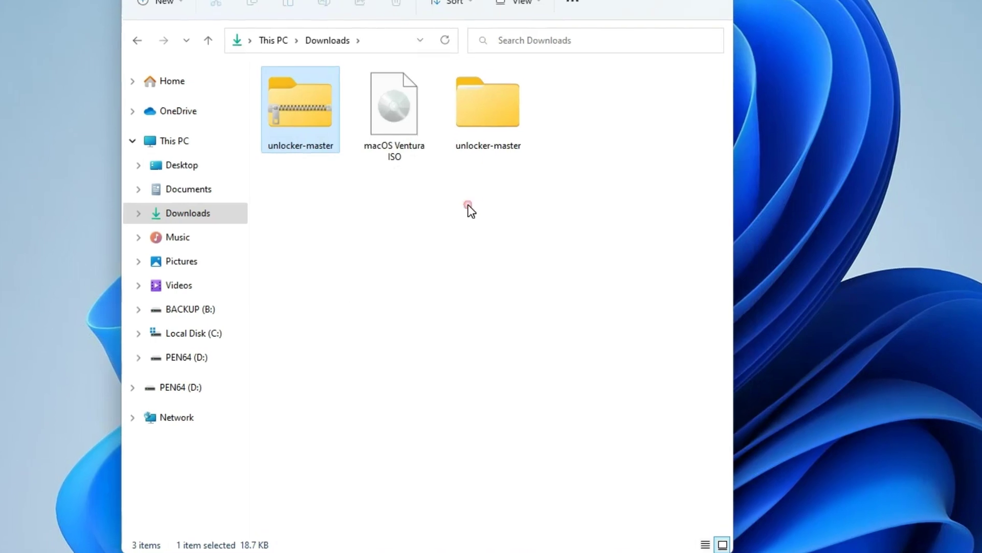
Open the extracted unlocker-master folder and run win-install as administrator
click(446, 256)
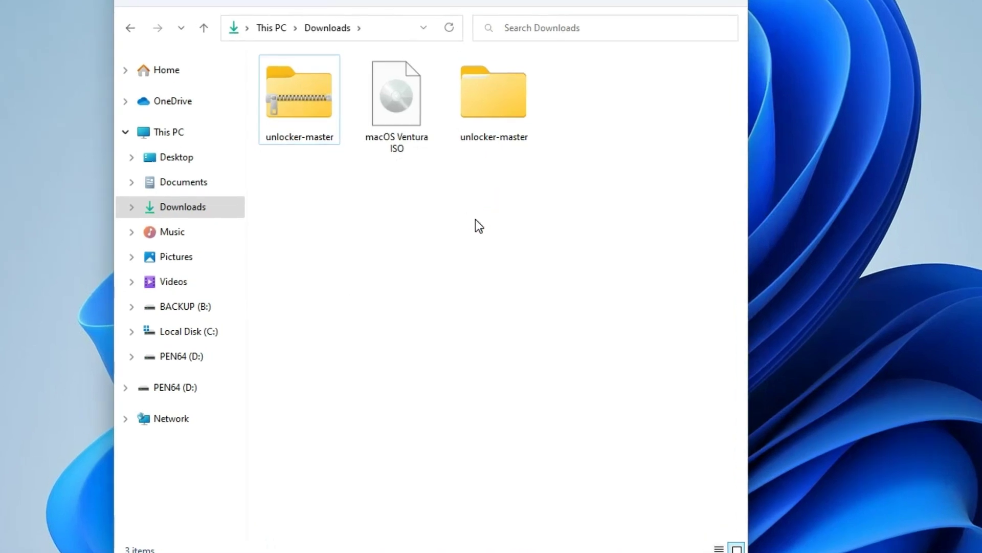
double_click(496, 112)
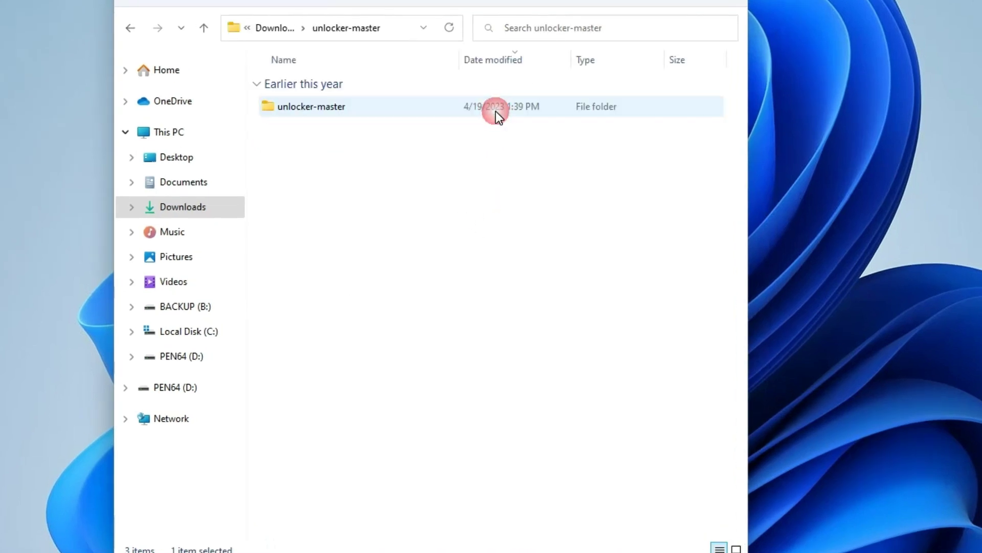
click(328, 106)
double_click(328, 105)
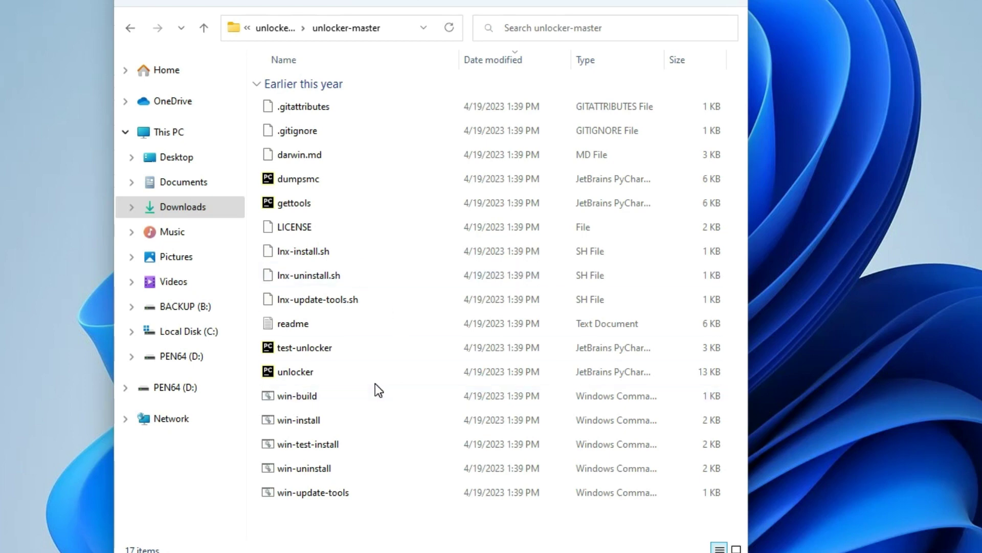
click(366, 417)
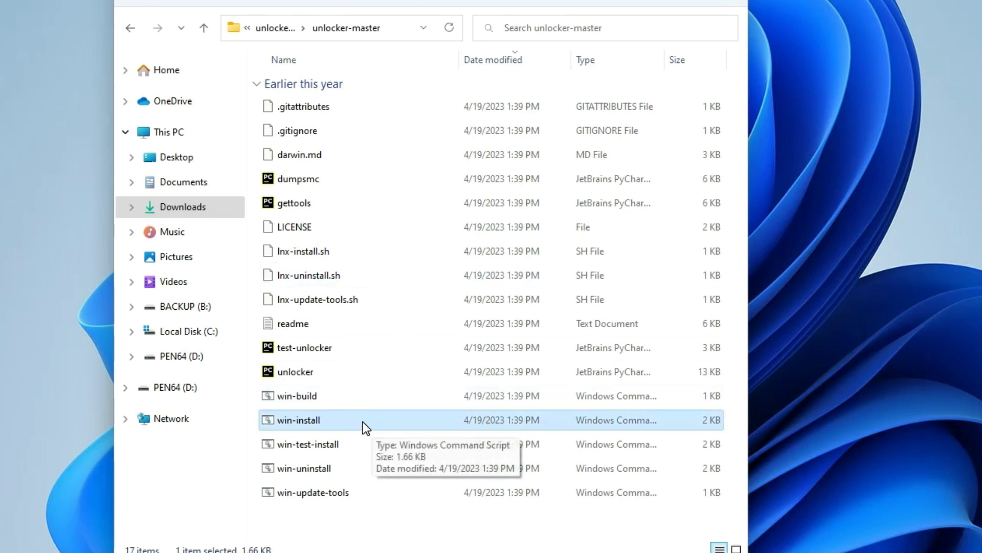
right_click(361, 418)
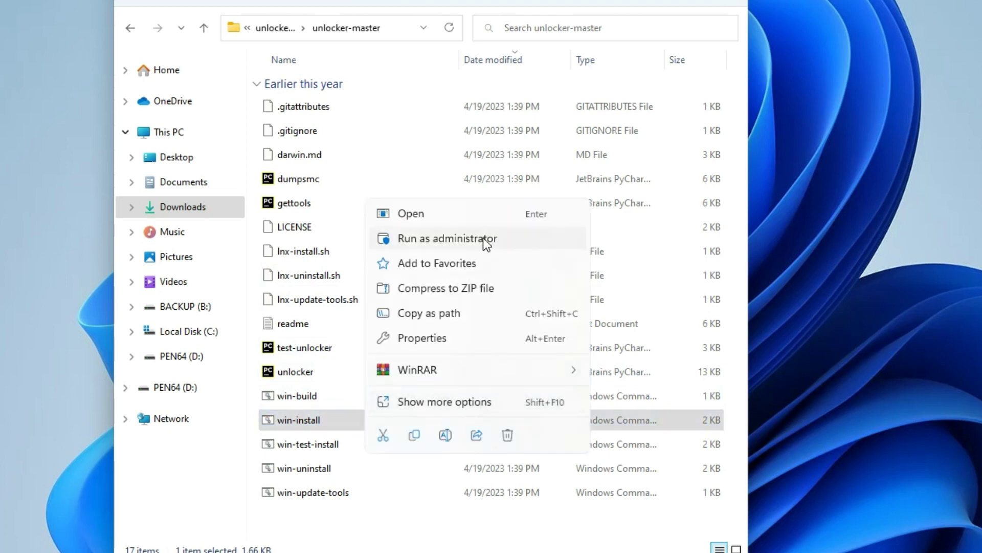
click(483, 237)
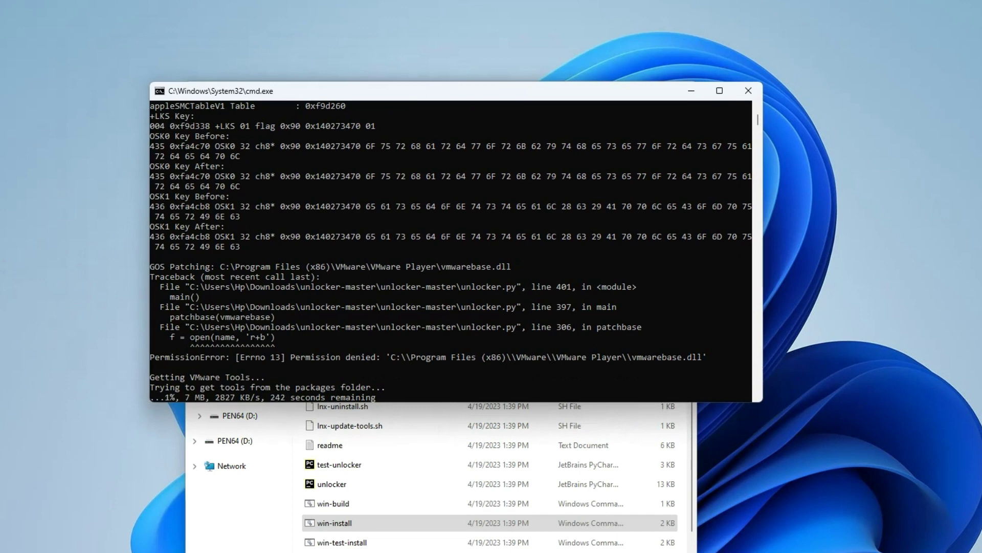
Watch win-install's patch output and keep the VMware Tools download running
scroll(433, 385, down, 3)
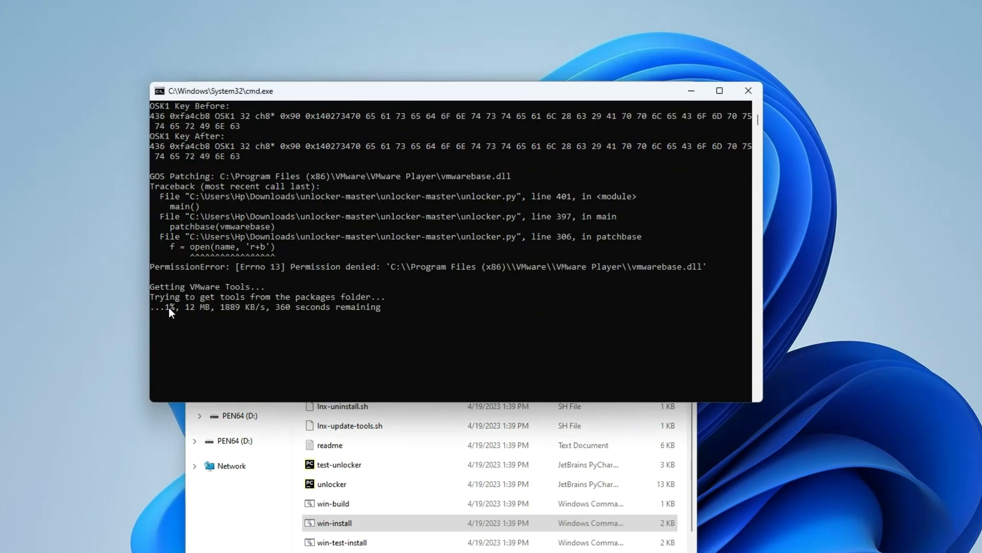
drag(167, 308, 177, 308)
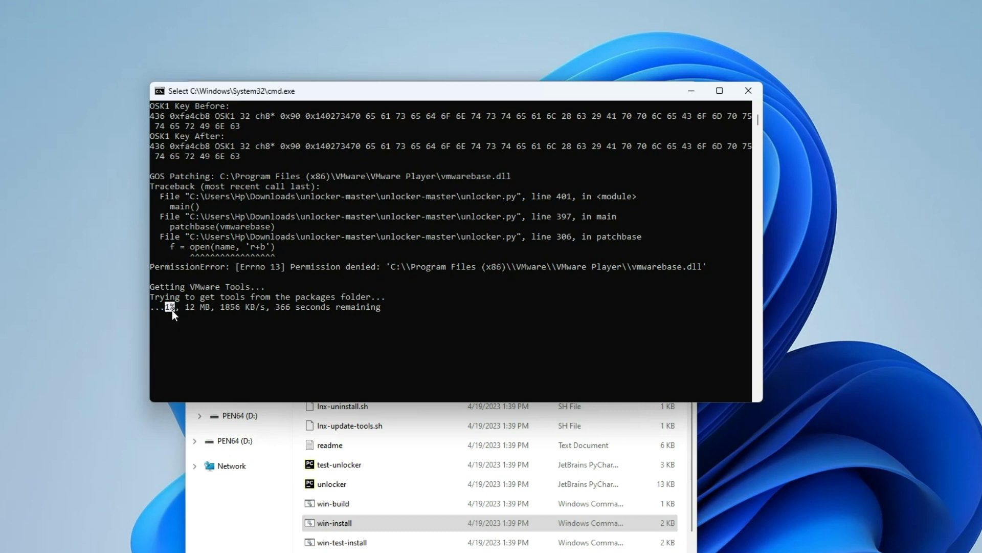
click(406, 330)
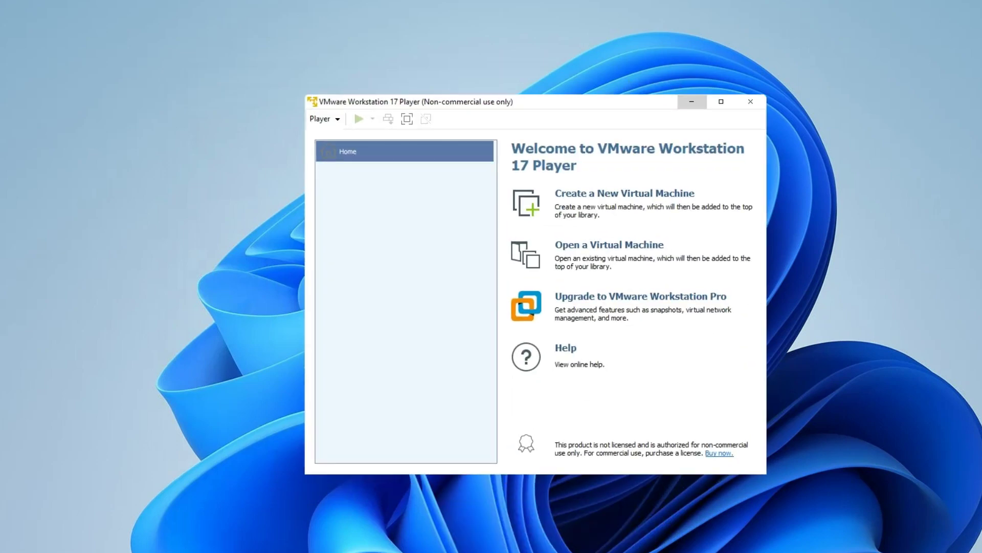
Move the Player welcome window further to the left
drag(480, 101, 355, 113)
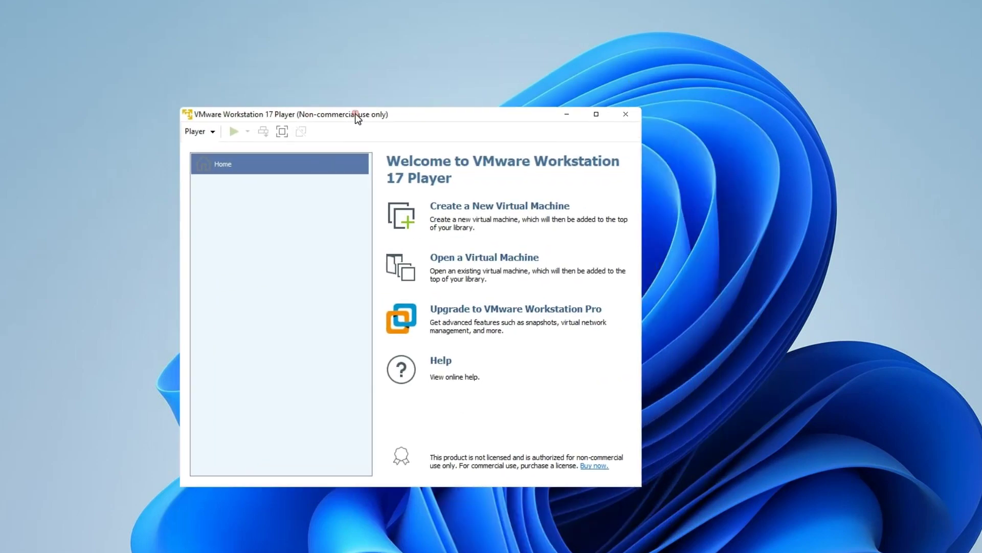
Start a new virtual machine using the macOS Ventura ISO from Downloads as installer image
click(466, 207)
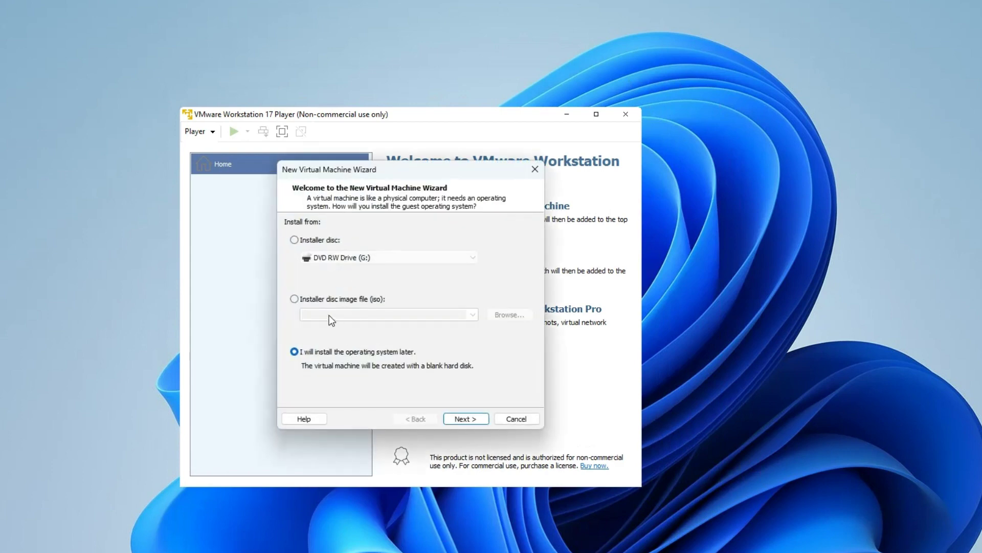
click(342, 301)
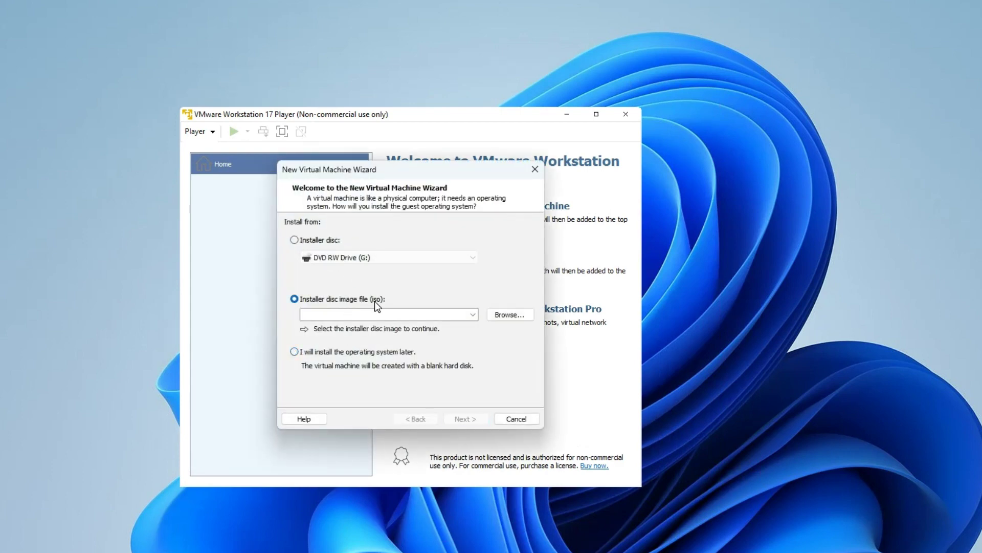
click(506, 319)
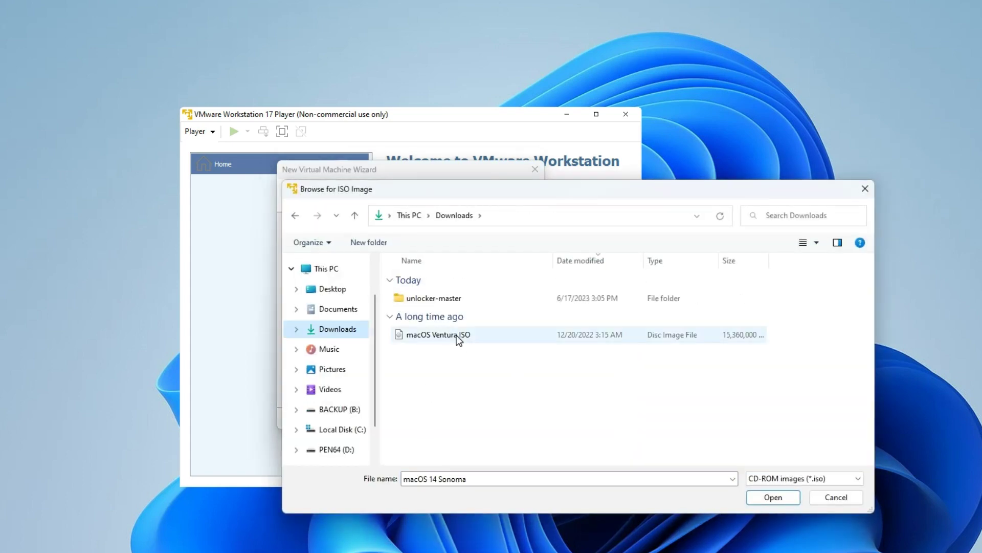
click(457, 336)
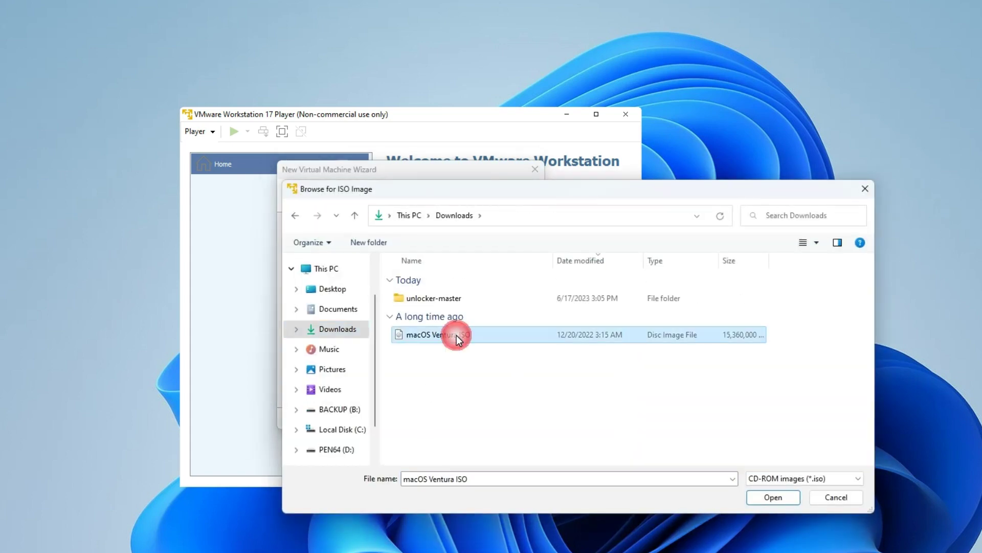
click(772, 497)
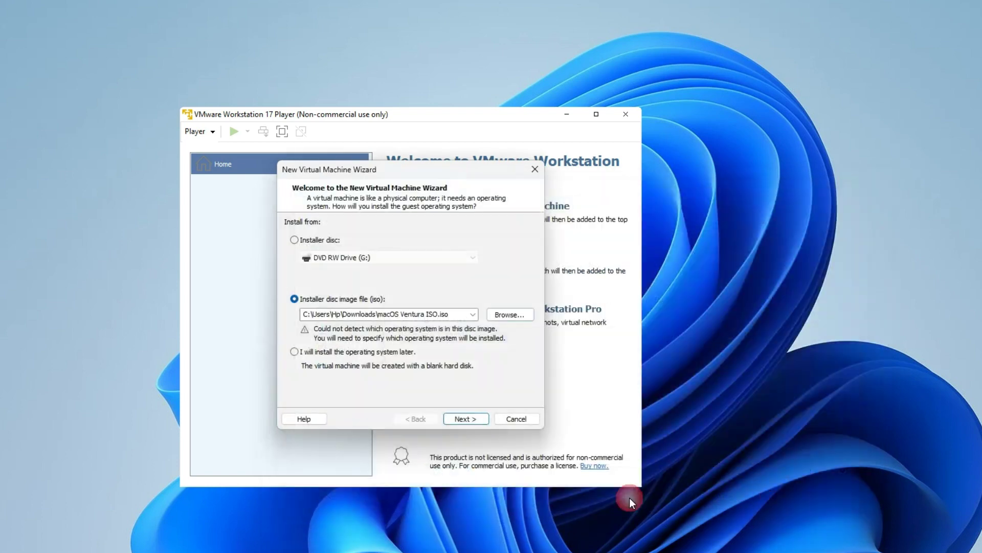
click(465, 419)
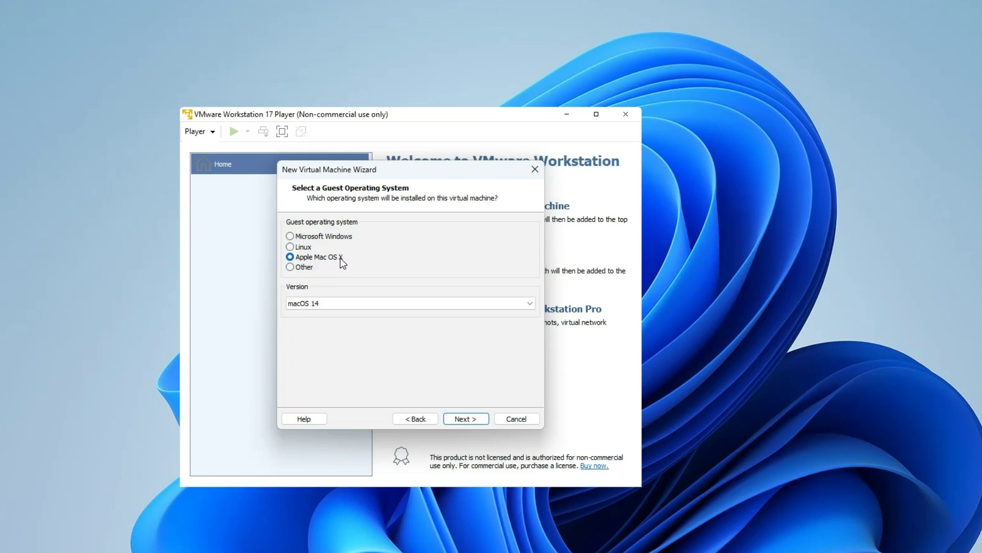
Choose macOS 13 as the Apple Mac OS X guest version and continue
click(340, 301)
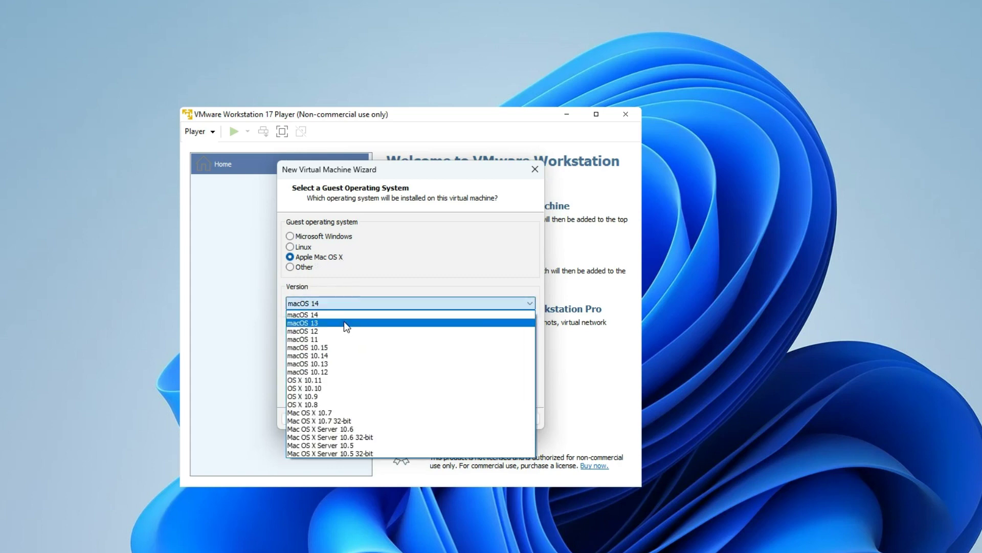
click(344, 322)
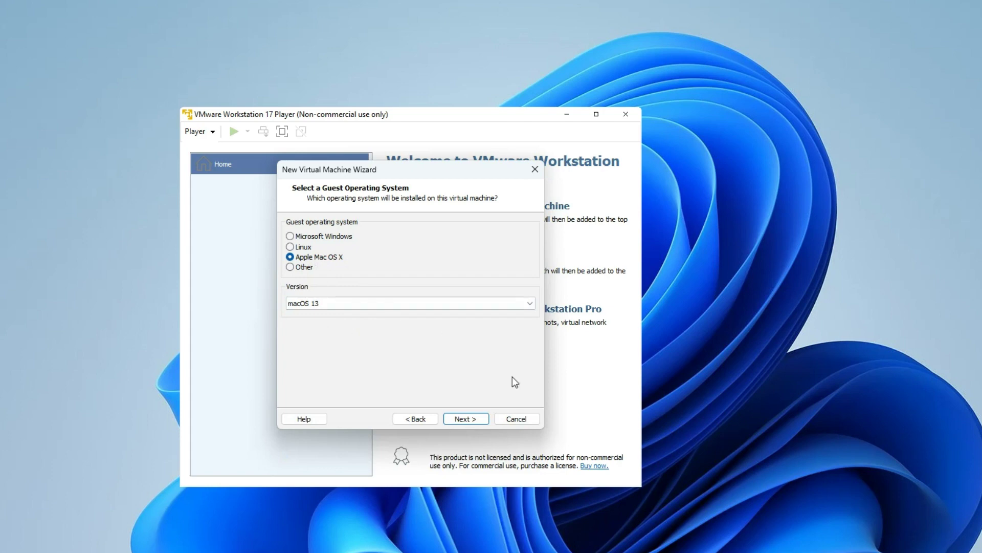
click(465, 422)
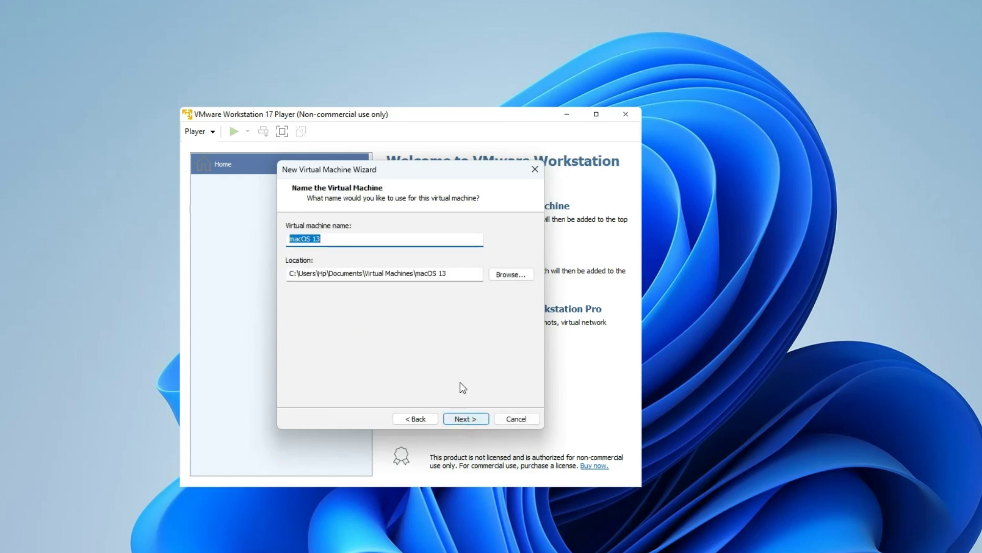
Name the machine 'macOS 13 Ventura' and store it in B:\VENTURA VMWARE
click(334, 243)
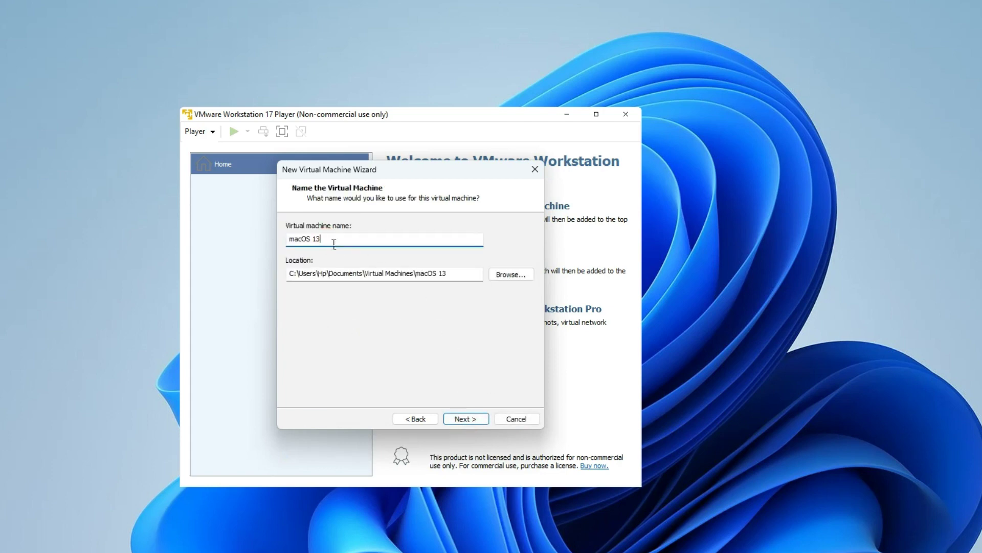
click(516, 274)
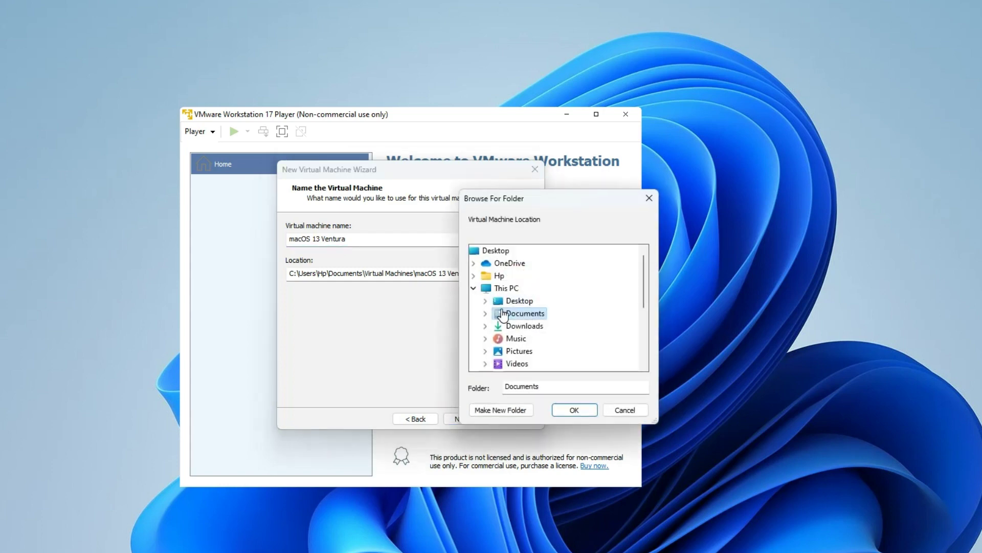
scroll(504, 314, down, 4)
scroll(509, 313, up, 1)
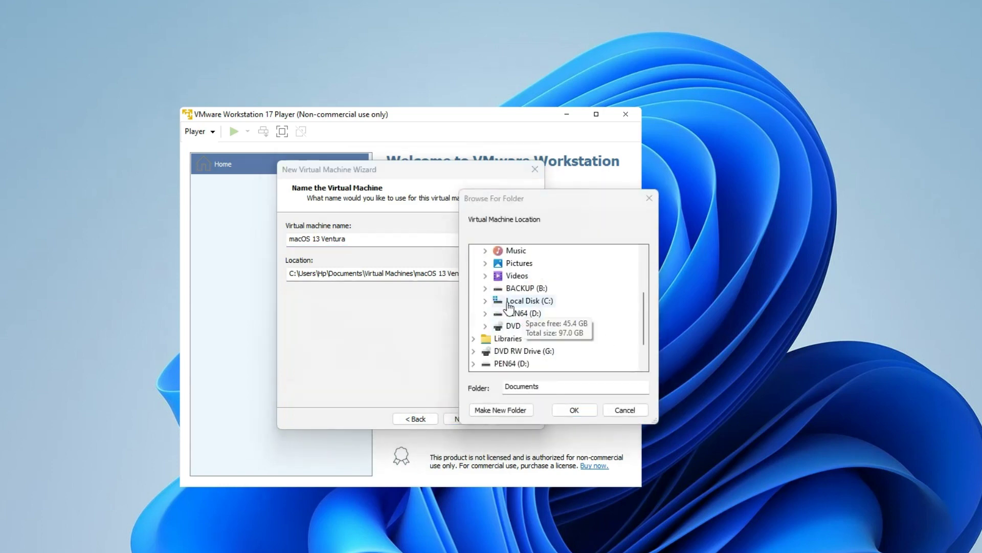
click(482, 290)
scroll(500, 290, down, 2)
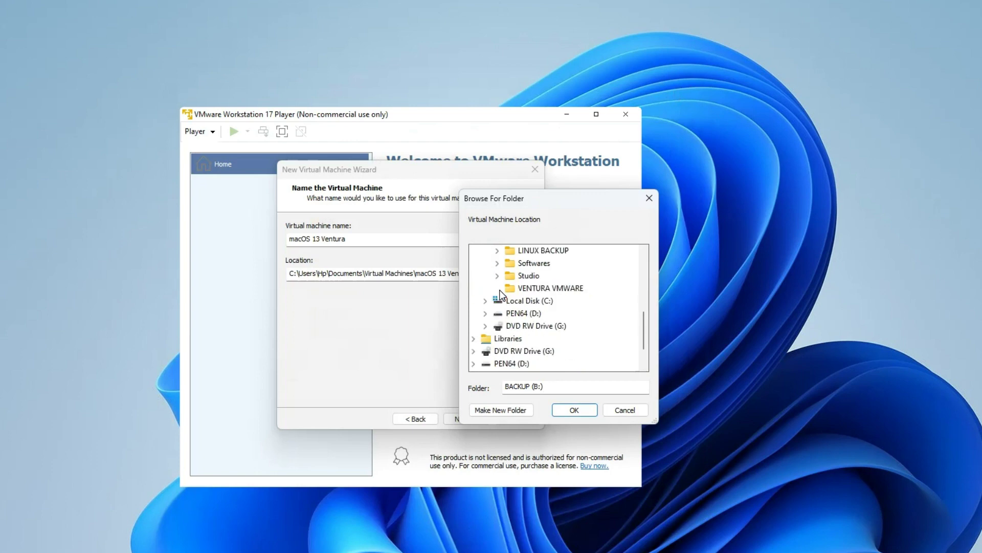
click(549, 290)
click(587, 410)
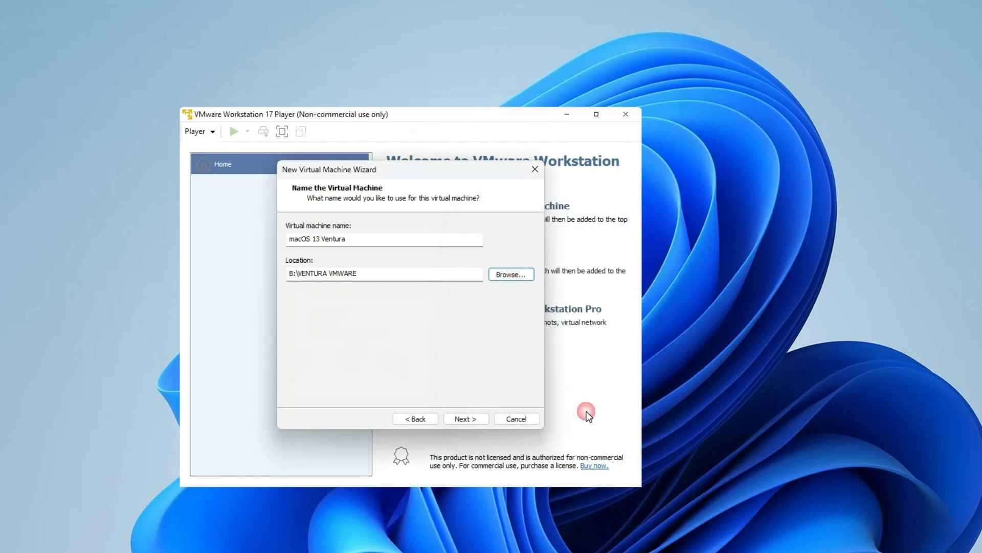
click(463, 419)
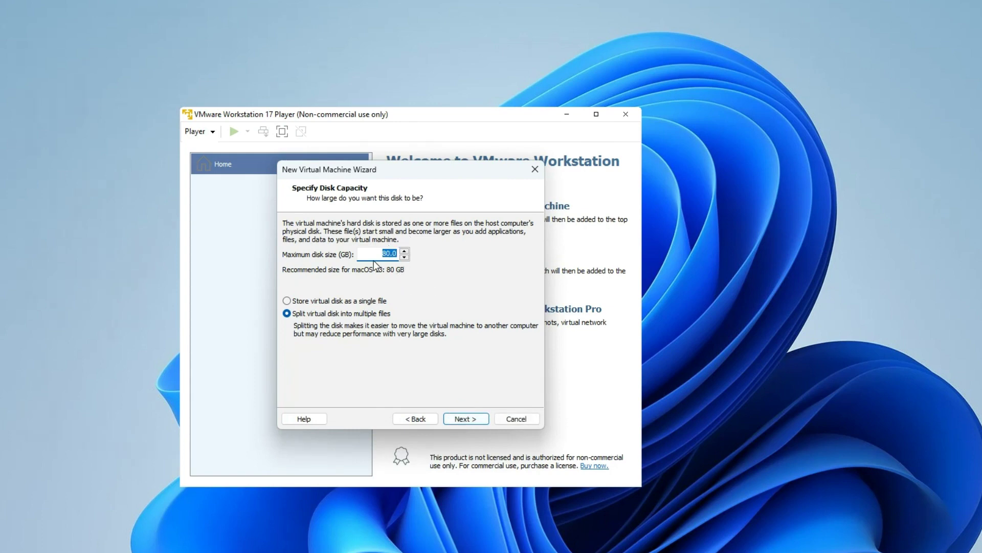
Set the maximum disk size to 60 GB, split into multiple files
text(60)
click(471, 420)
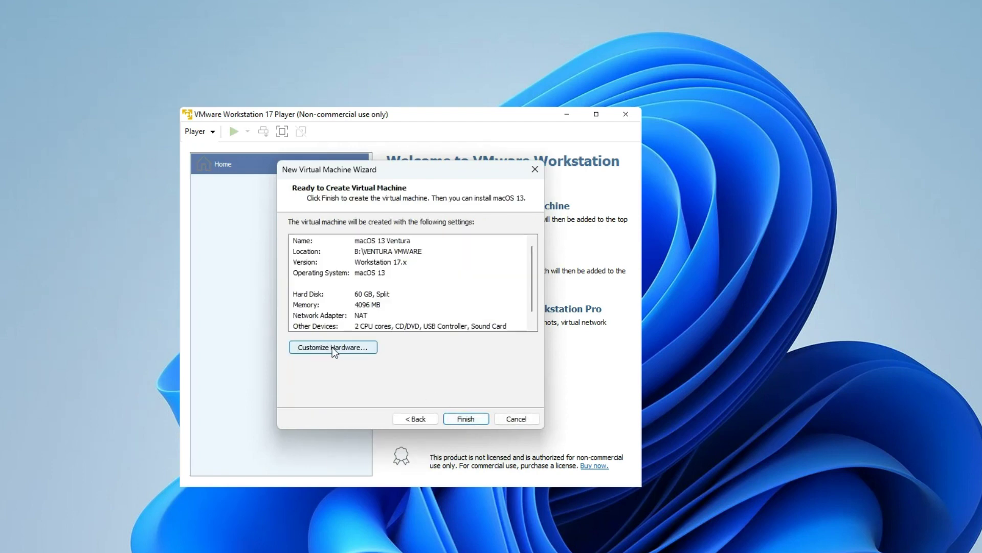
Customize the hardware to 5404 MB of memory and 3 processor cores
click(335, 348)
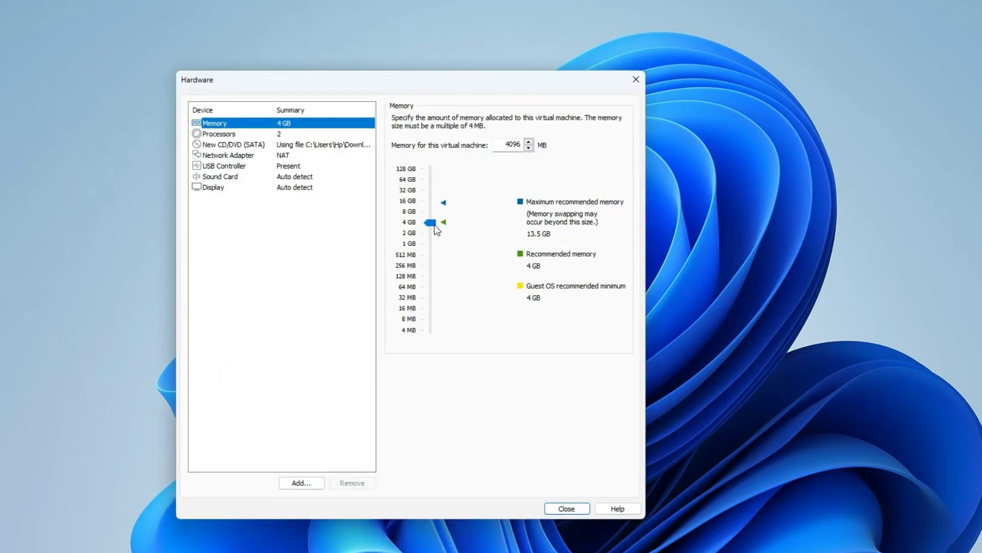
click(431, 223)
drag(430, 222, 448, 218)
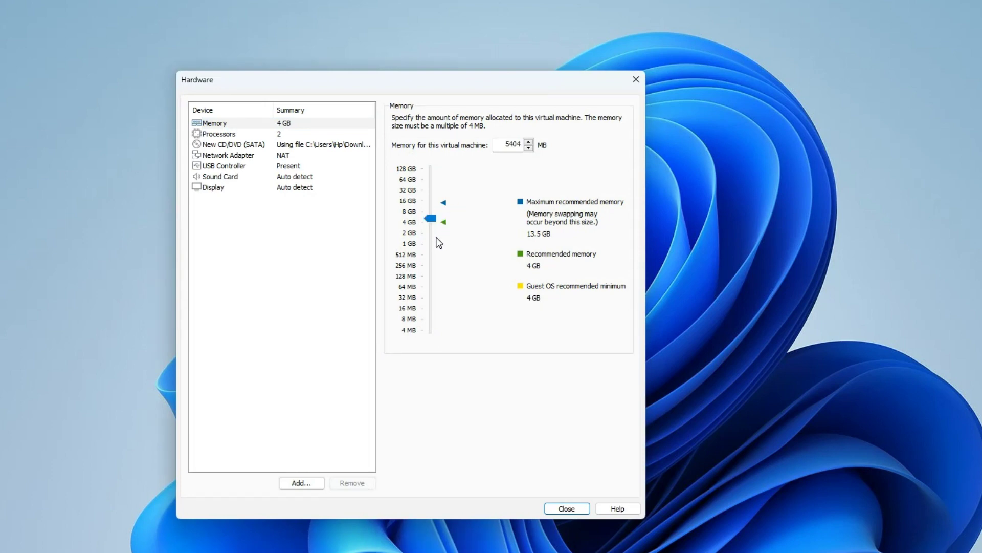
click(237, 134)
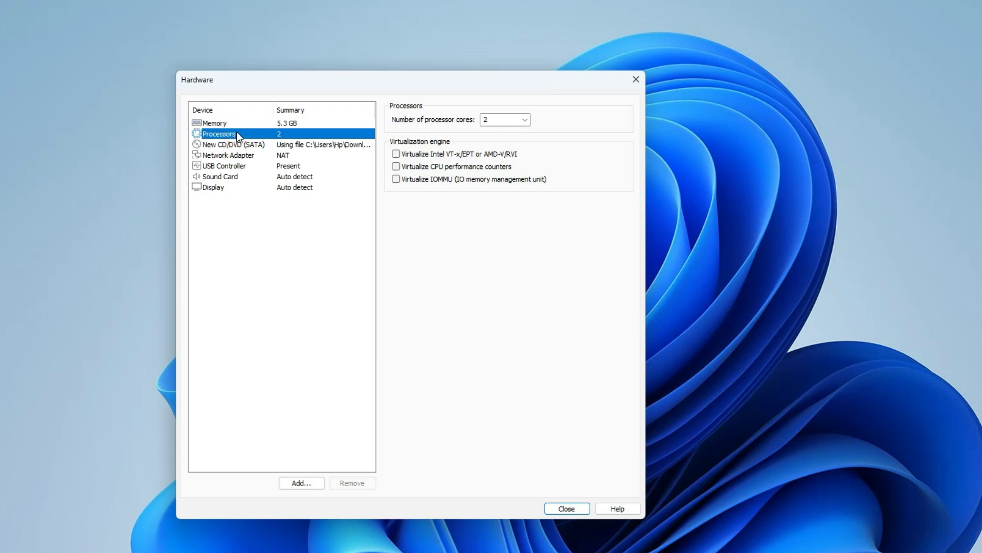
click(525, 120)
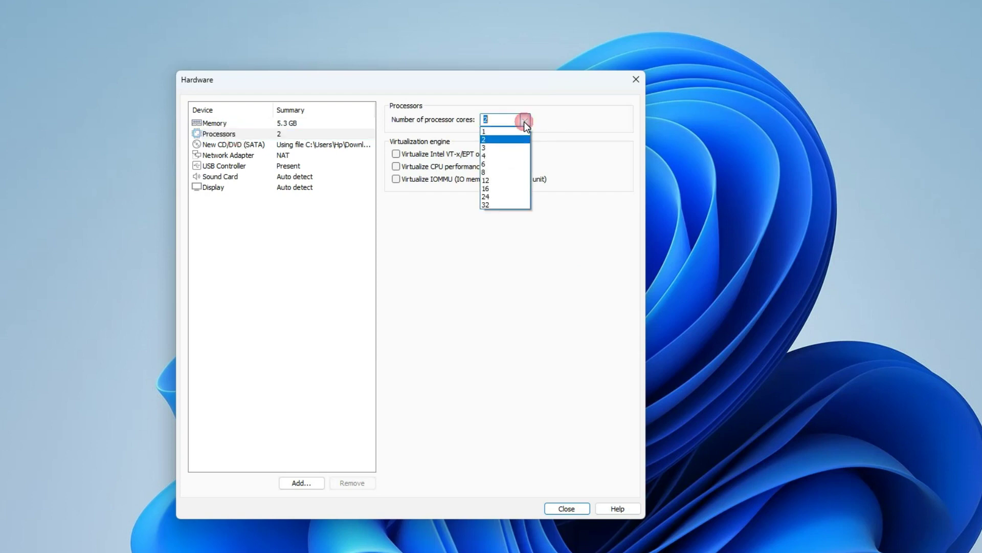
click(522, 148)
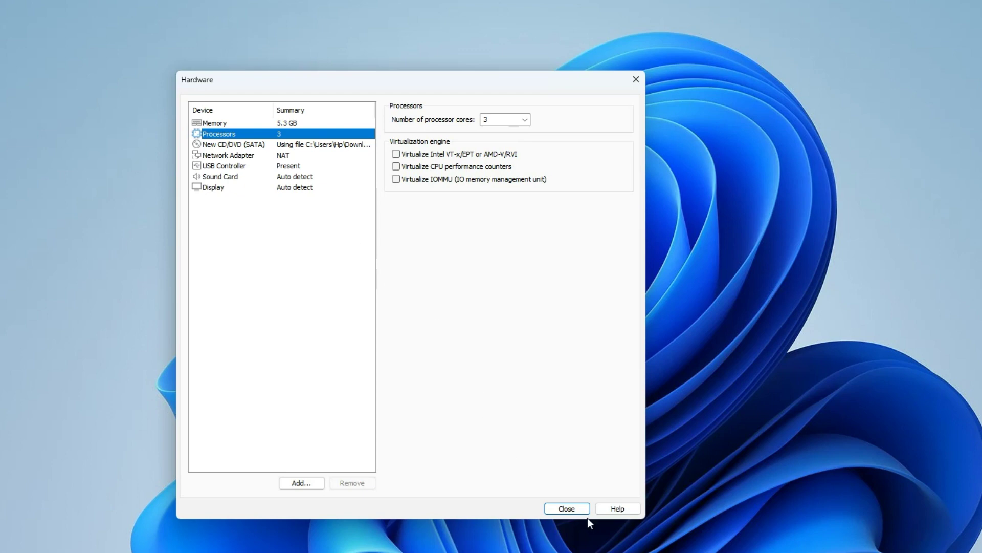
click(565, 508)
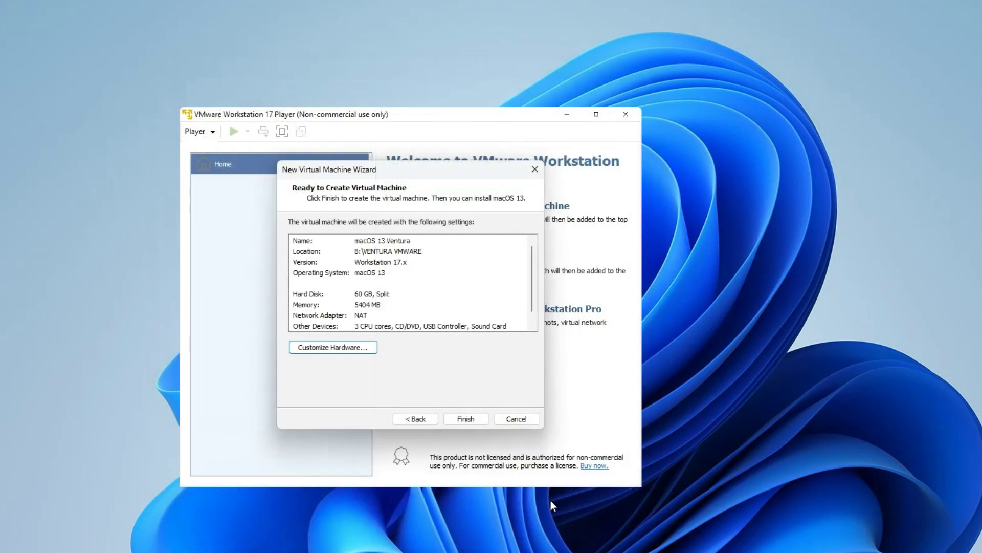
Finish the wizard to create the macOS 13 Ventura VM with 5.3 GB RAM
click(463, 418)
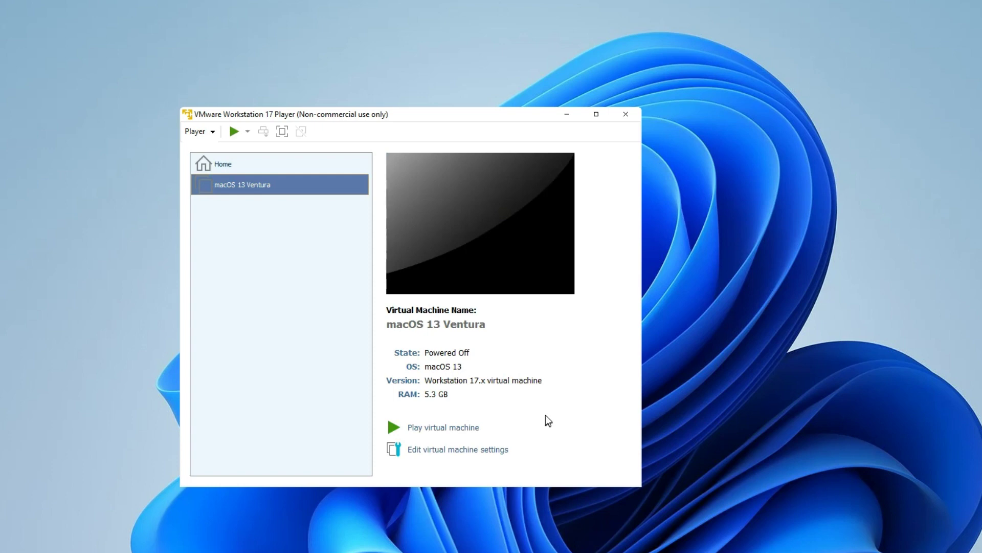
key(Tab)
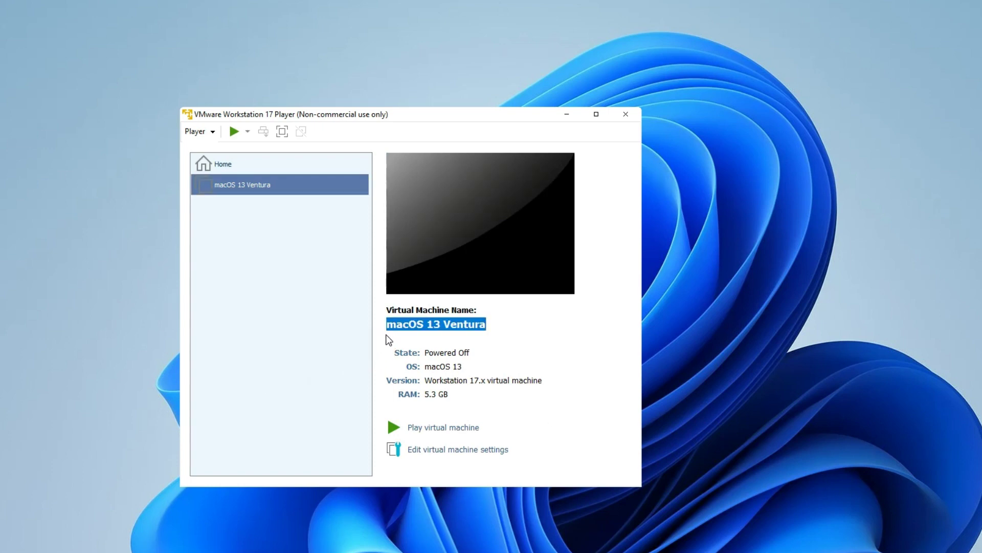
Browse to B:\VENTURA VMWARE in a maximized File Explorer and select the Ventura .vmx file
key(super+e)
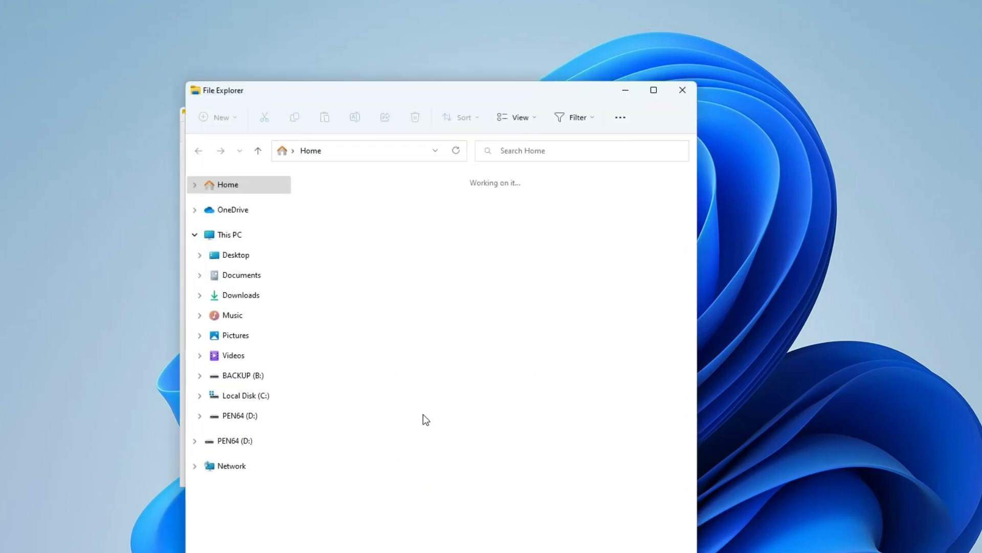
click(252, 378)
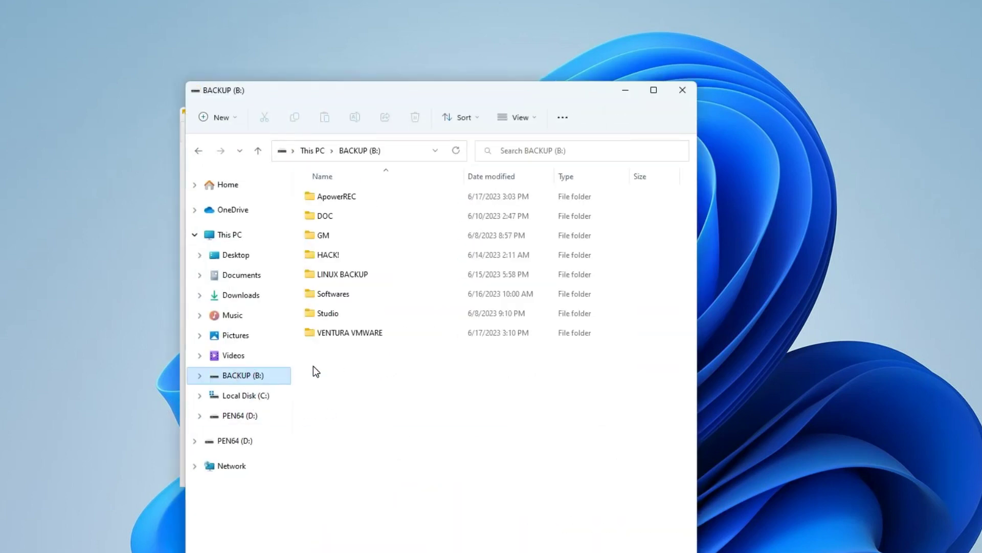
double_click(365, 330)
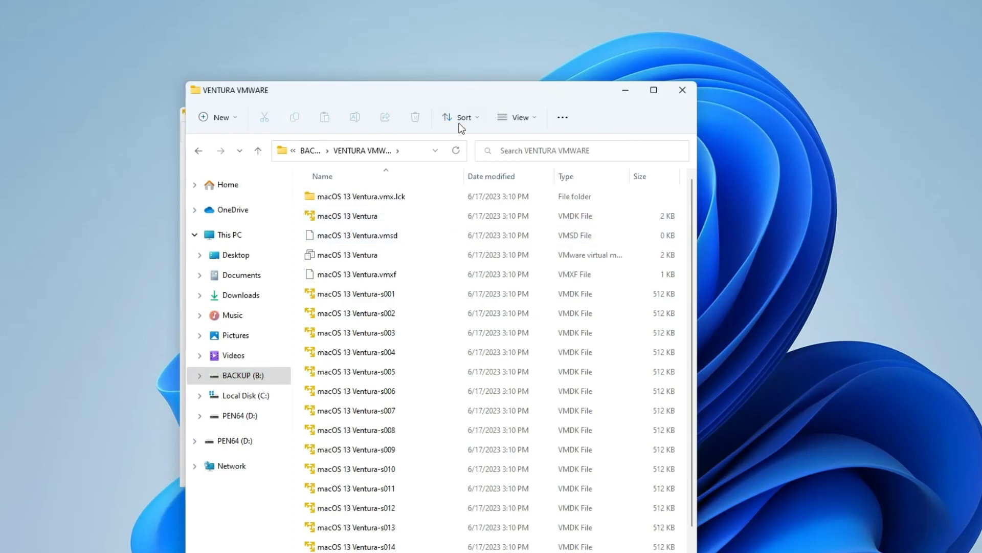
drag(462, 94, 477, 112)
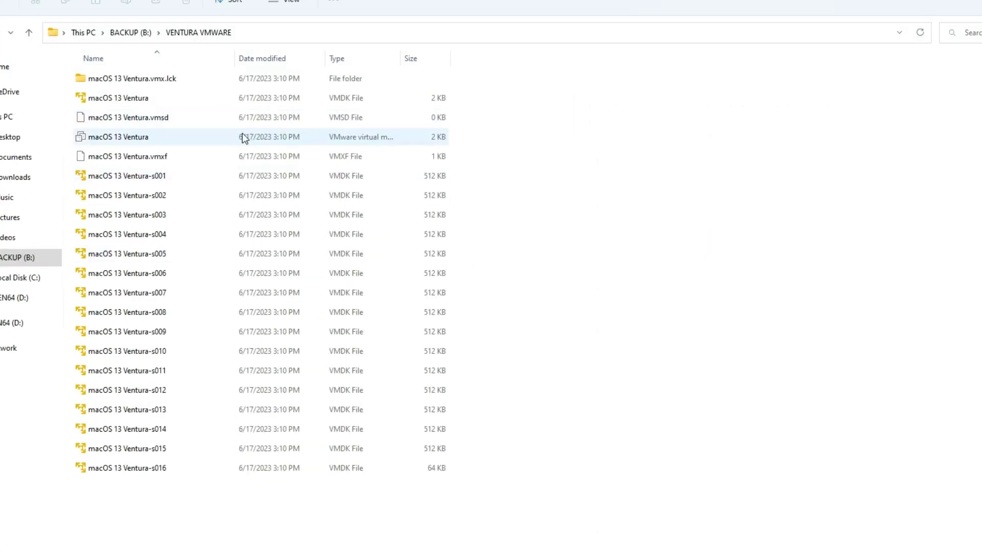
click(166, 139)
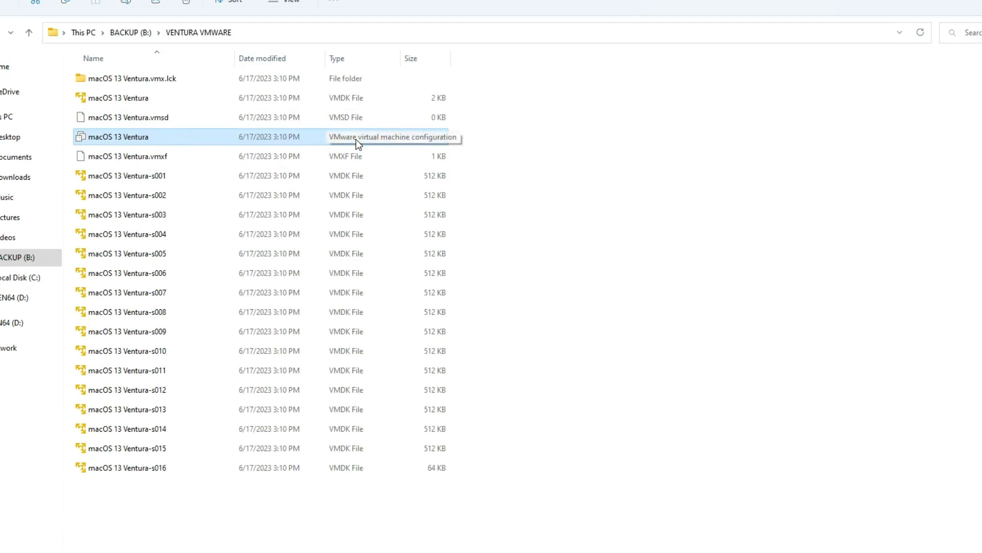
right_click(137, 137)
Append the line smc.version = "0" to the .vmx in Notepad, save it, and close Notepad
mouse_move(260, 198)
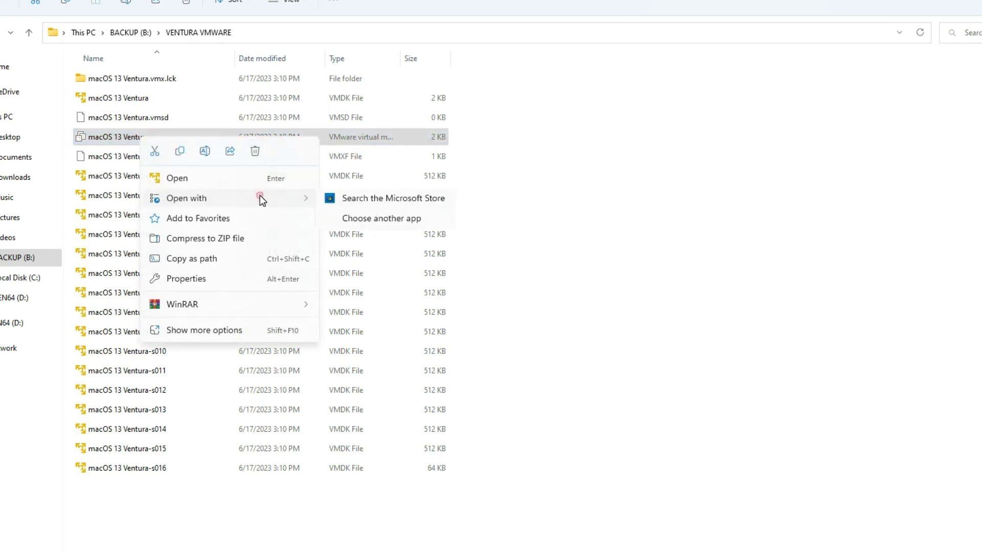
click(346, 201)
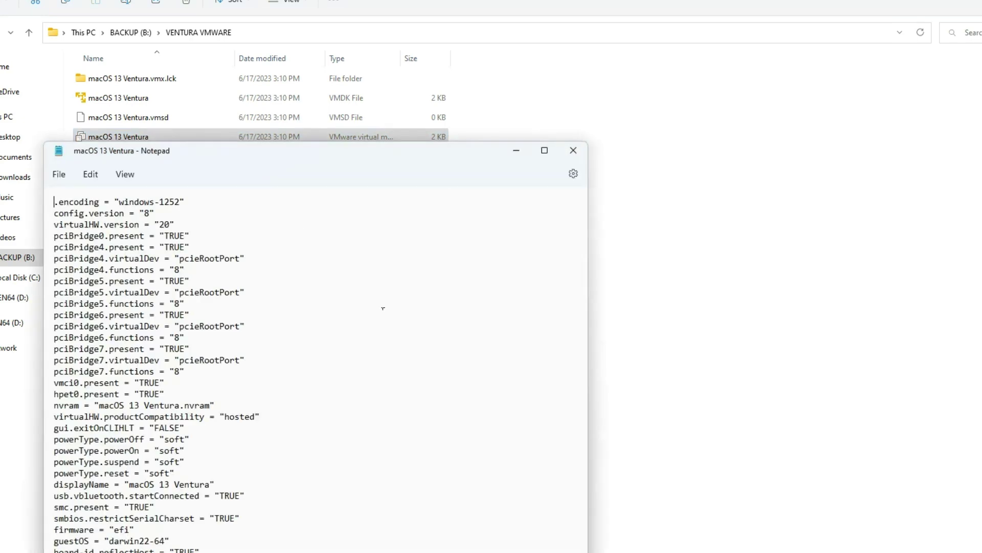
drag(252, 156, 327, 29)
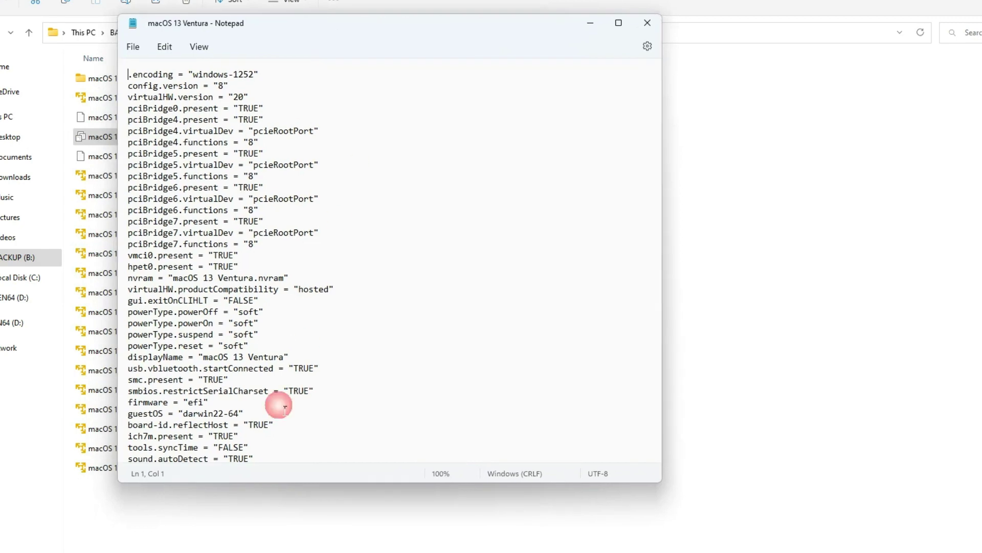
scroll(279, 399, down, 7)
click(281, 449)
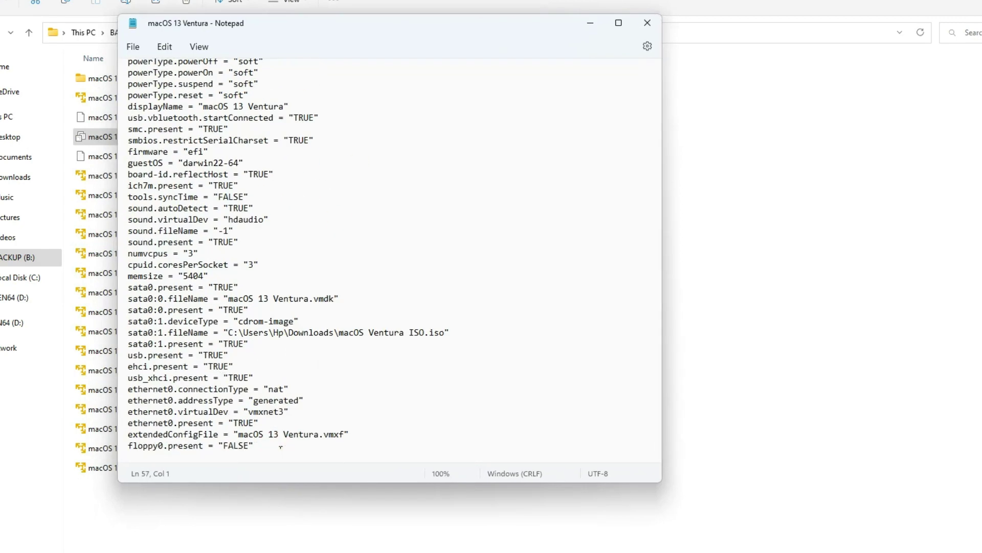
text(smc.)
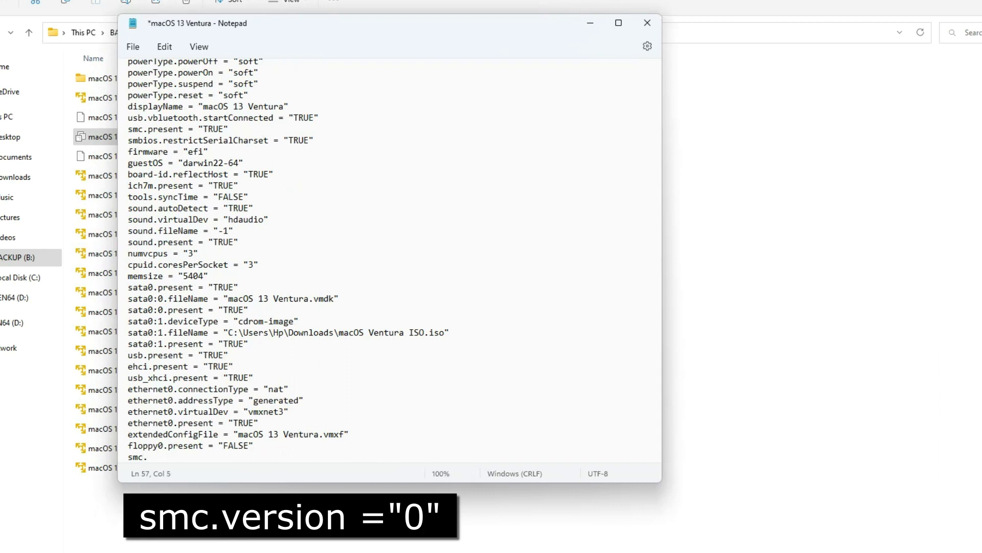
text(version = "0")
key(ctrl+s)
click(358, 421)
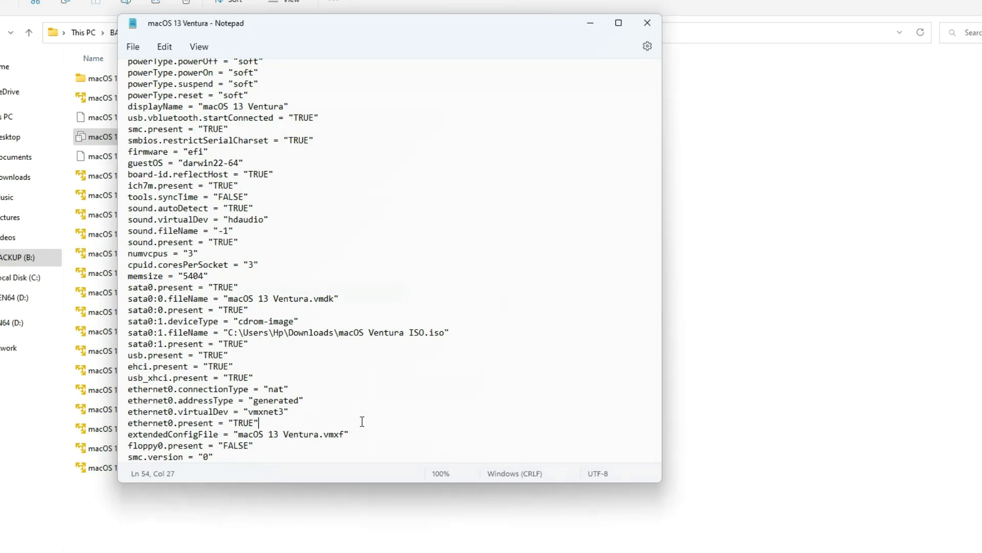
click(647, 23)
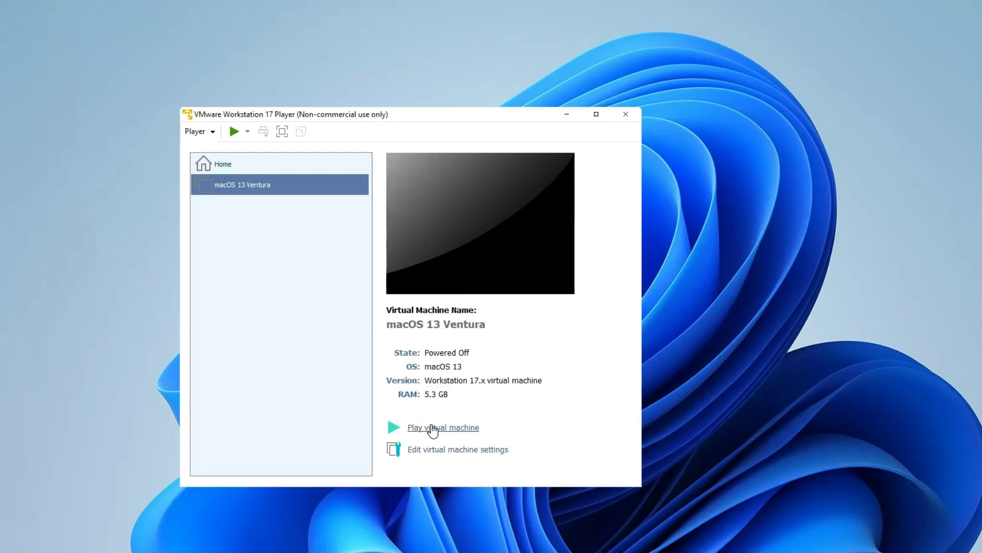
Power on the Ventura VM and accept English on the language screen
click(433, 428)
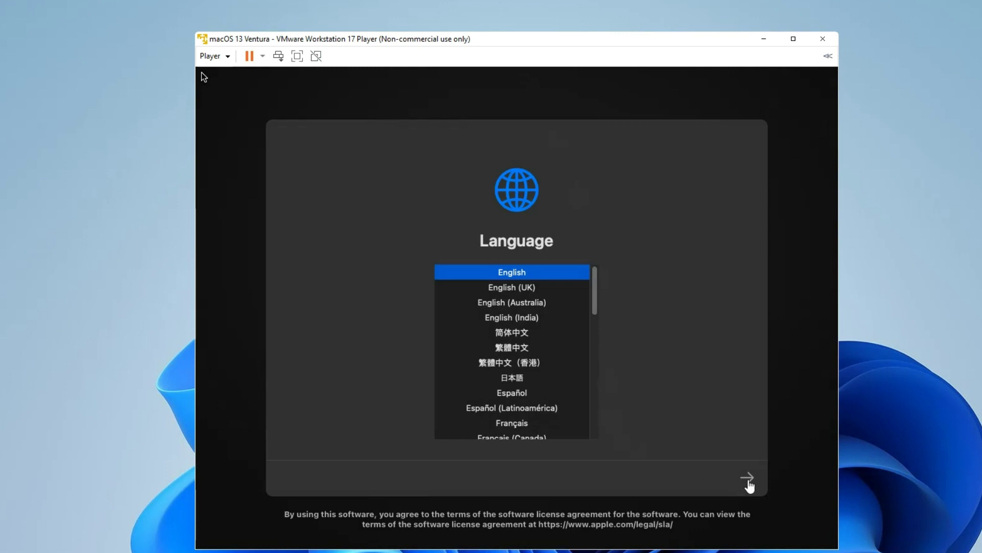
click(747, 479)
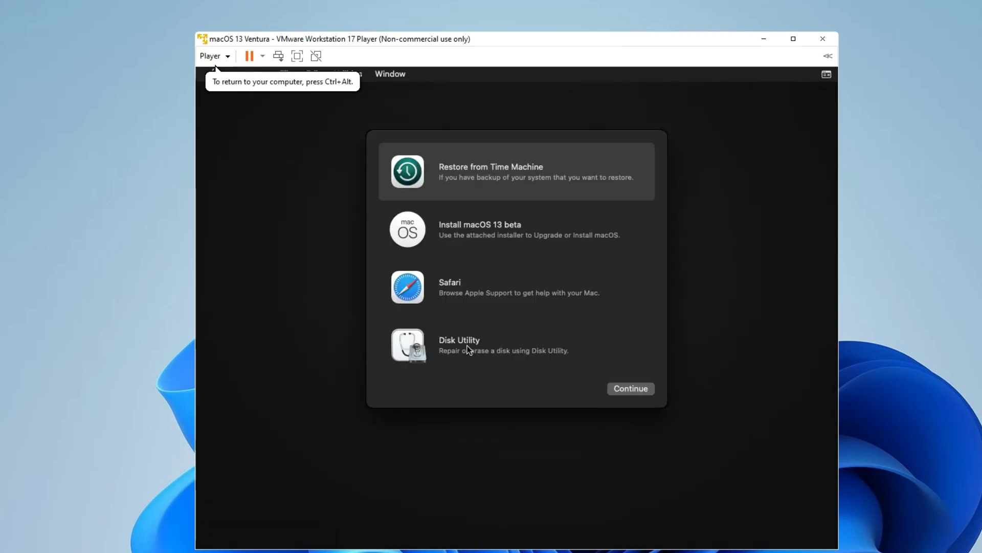
Launch Disk Utility from recovery and select the 64.42 GB VMware Virtual SATA drive
click(468, 346)
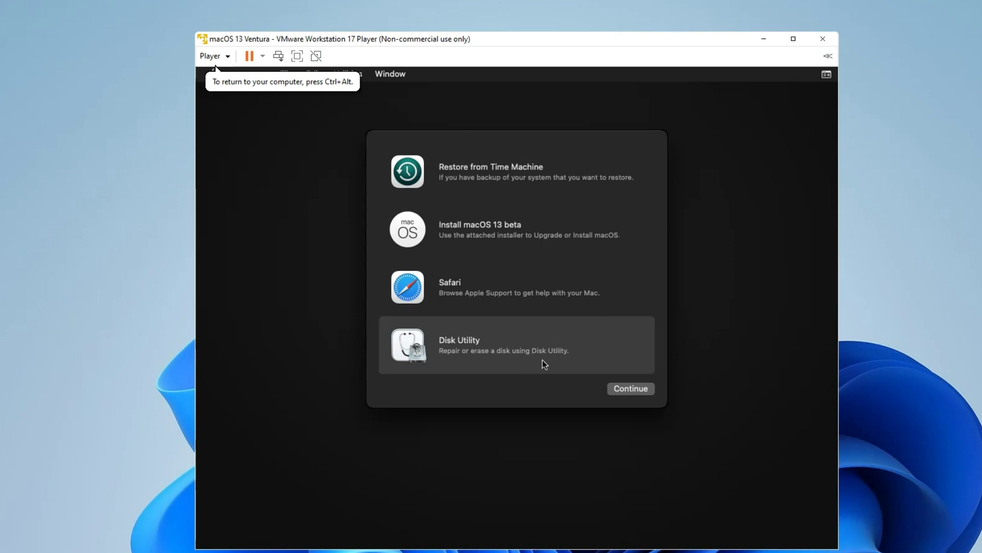
click(626, 390)
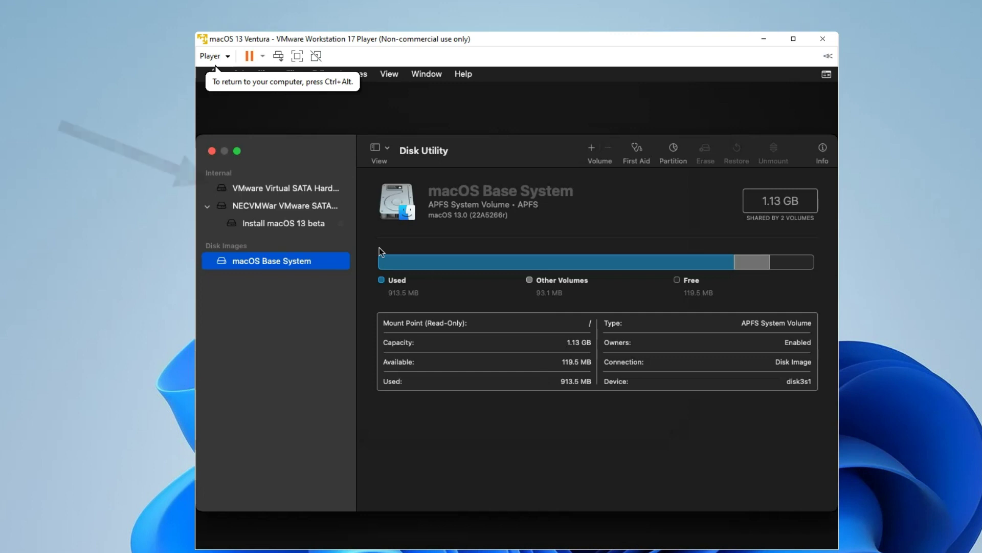
click(261, 189)
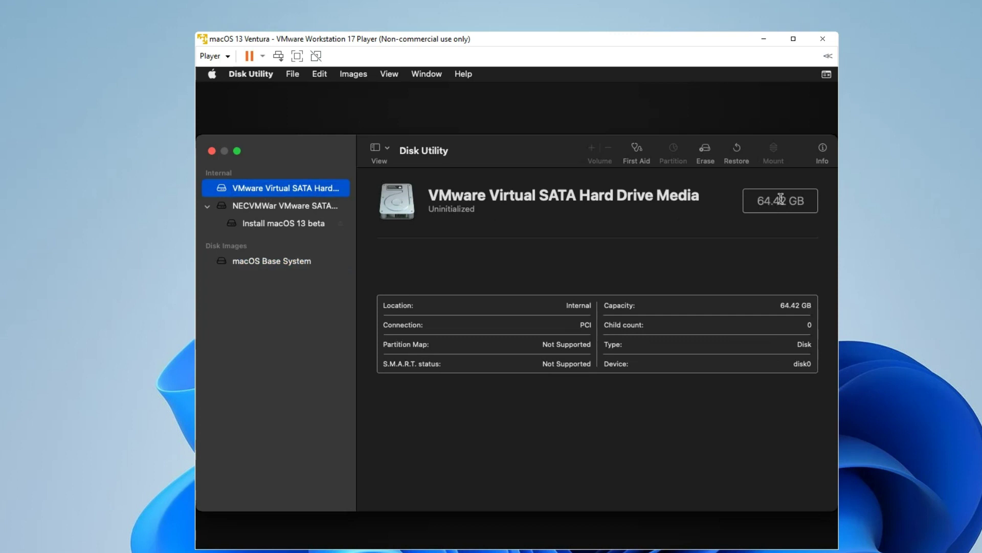
Erase the virtual drive as an APFS volume named 'macOS 13'
click(705, 150)
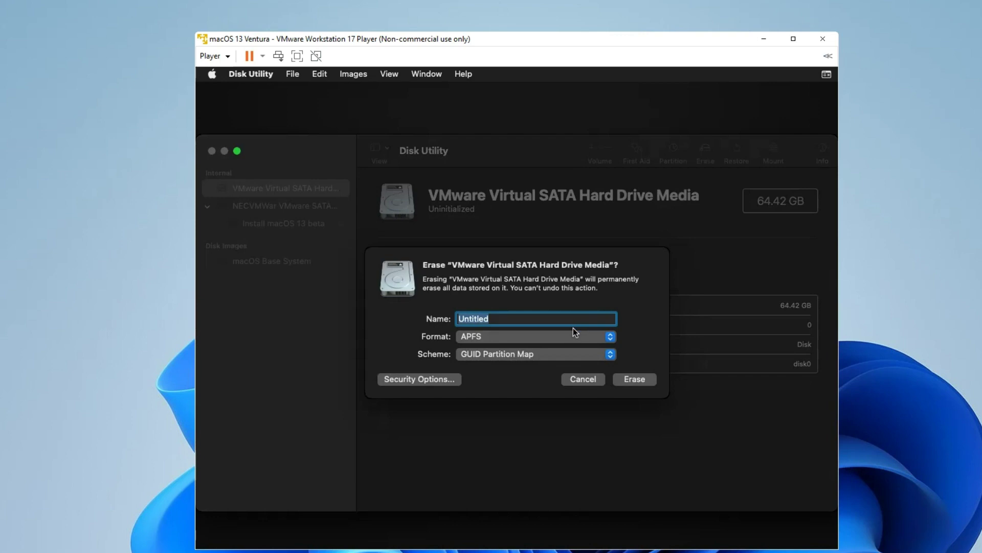
text(macOS 13)
click(584, 339)
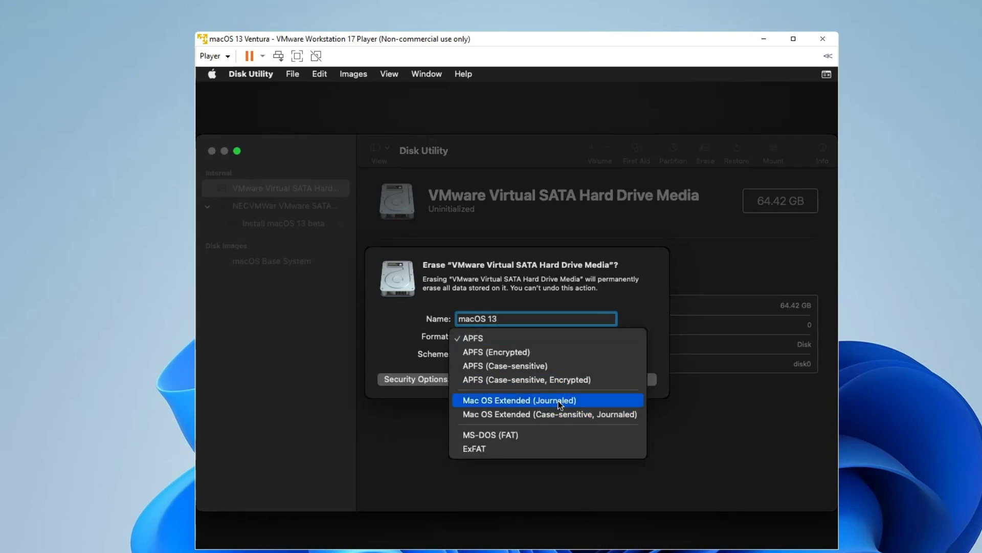
click(528, 339)
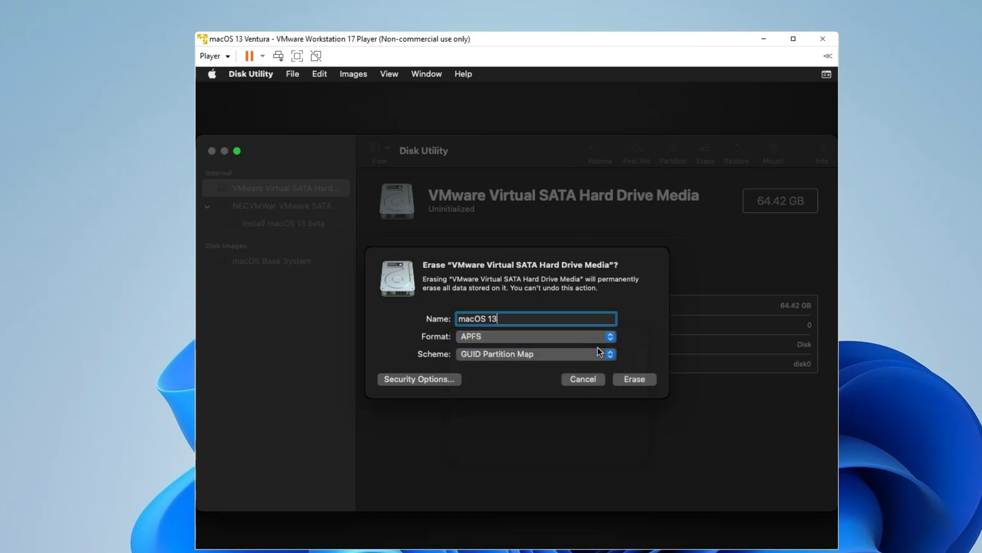
click(626, 379)
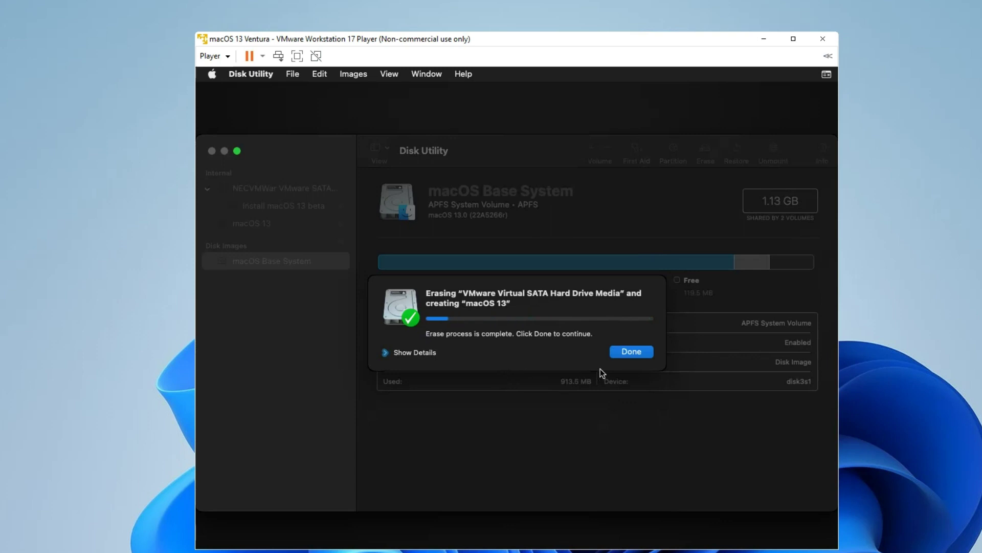
click(628, 354)
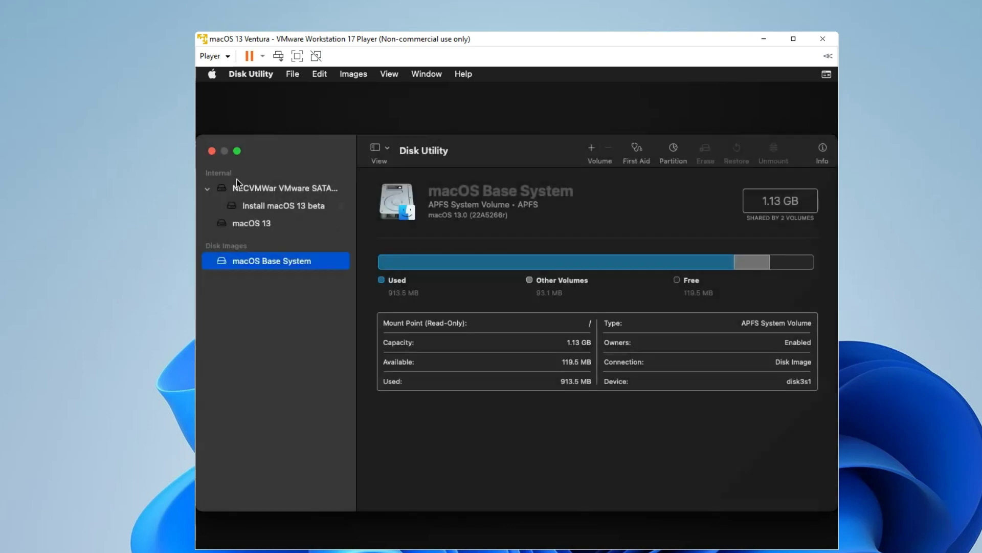
Close Disk Utility and launch the Install macOS 13 beta installer past its welcome page
click(211, 151)
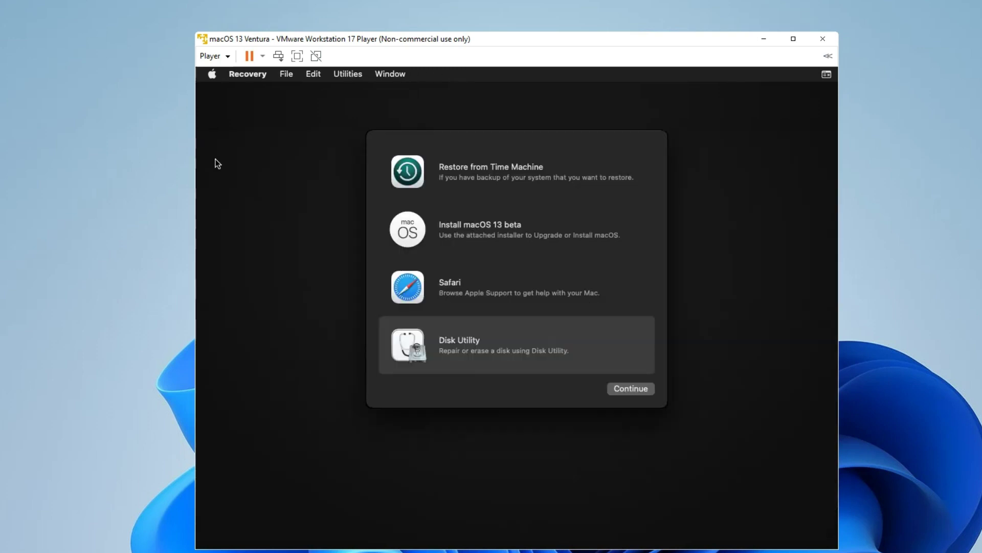
click(490, 233)
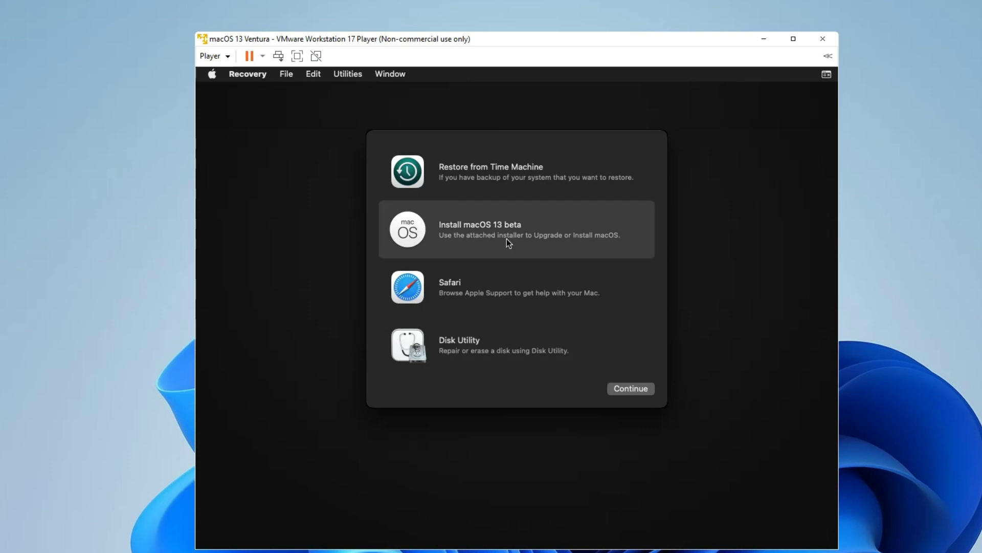
click(629, 389)
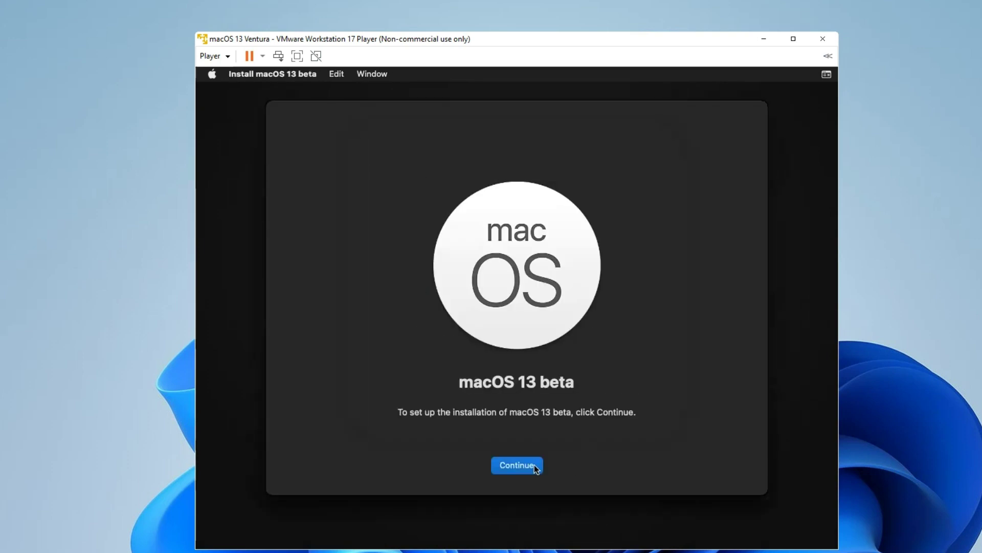
click(534, 465)
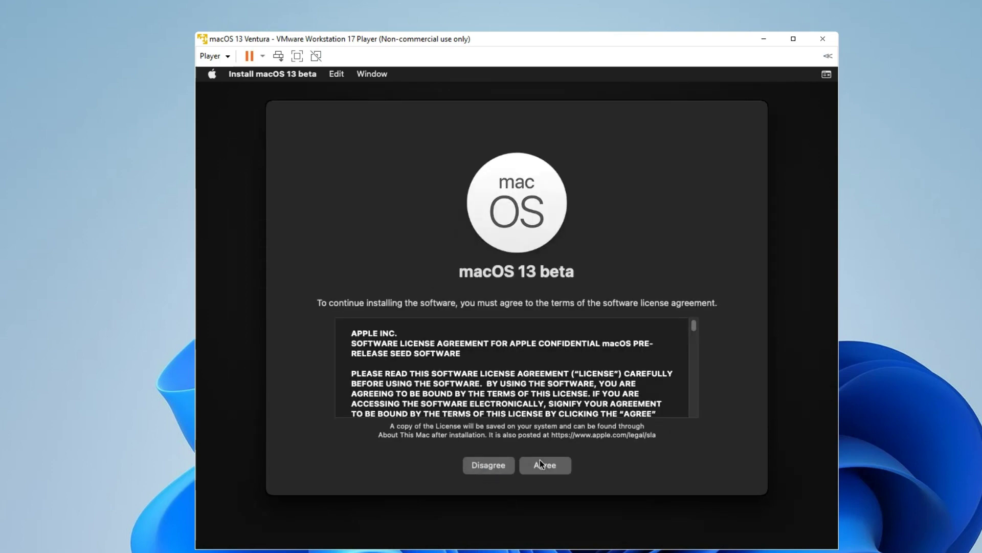
Agree to the licence and pick the macOS 13 disk as the install destination
click(540, 460)
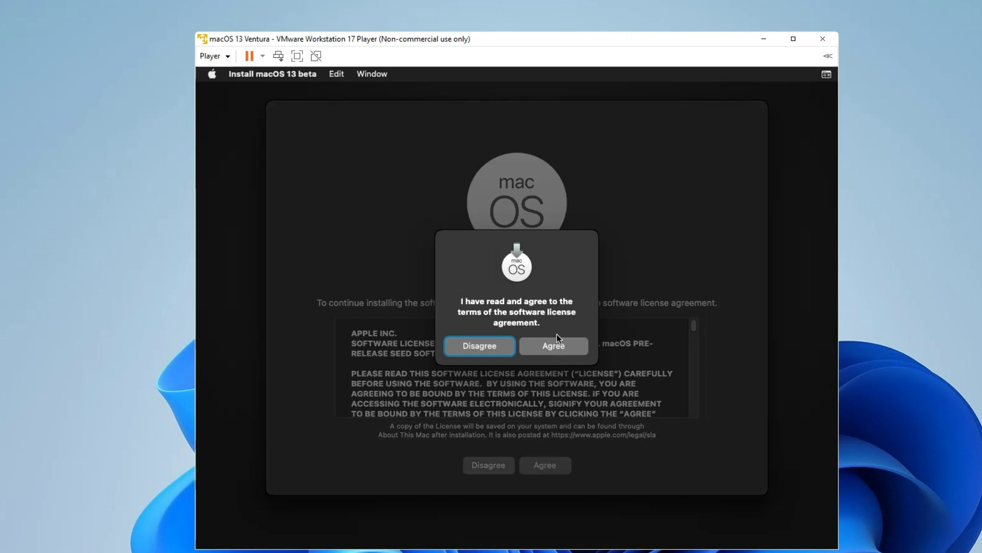
click(557, 340)
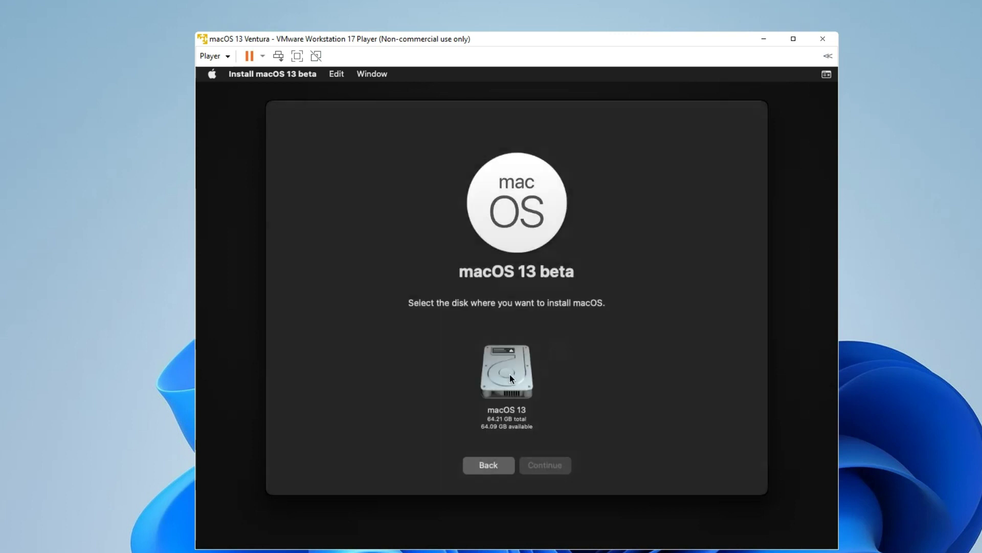
click(513, 376)
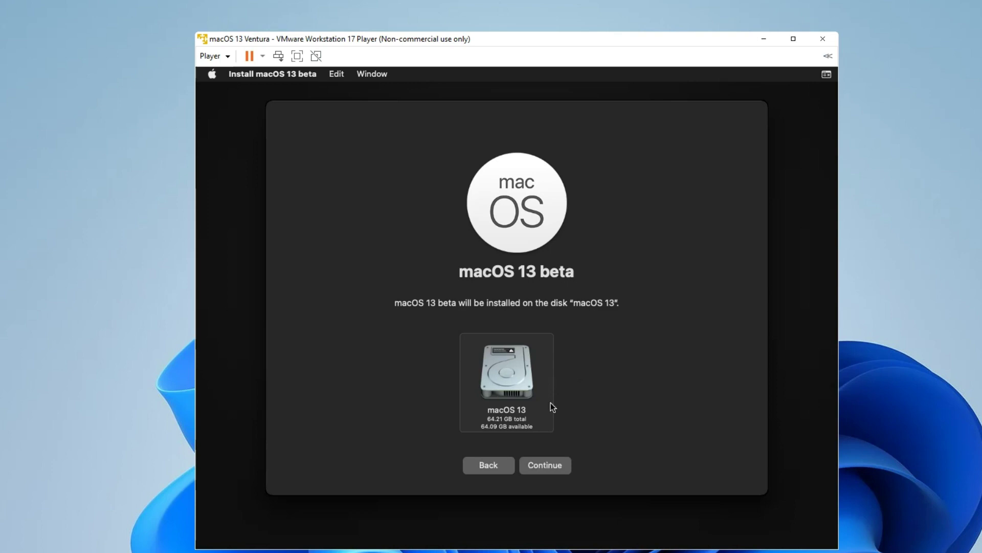
Start installing macOS 13 beta onto the macOS 13 disk and wait for setup
click(548, 467)
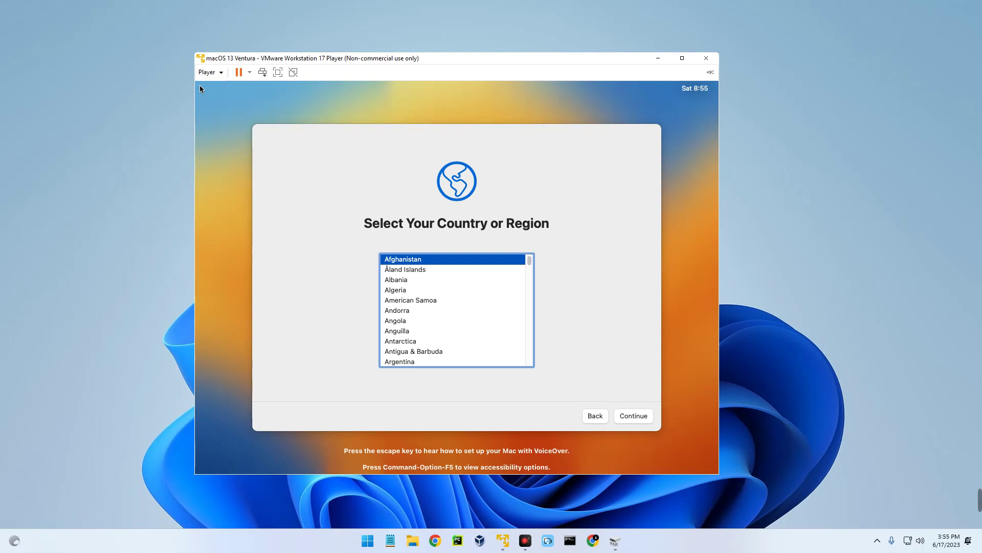
Choose Nigeria, accept default language, skip accessibility, migration and Apple ID, and agree to terms
text(nigeria)
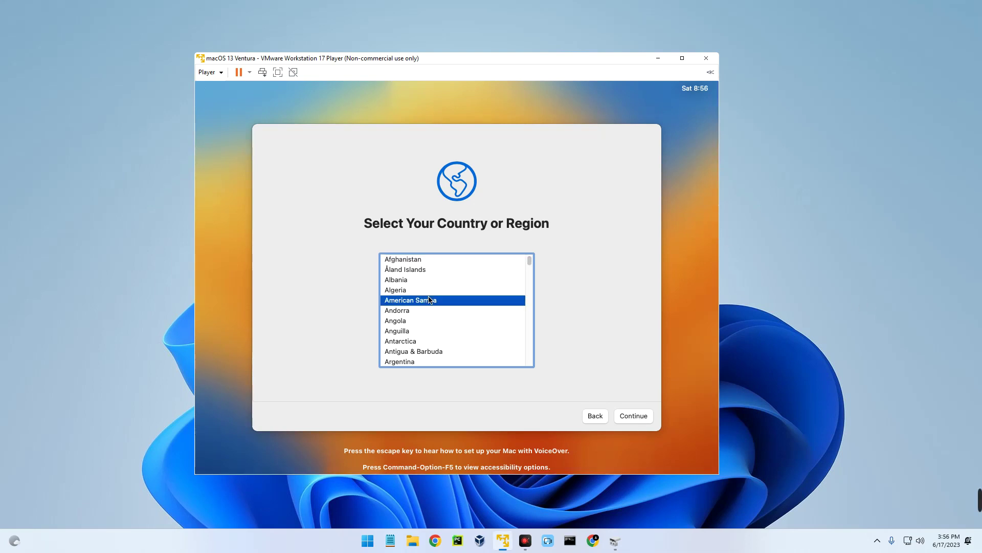
click(630, 415)
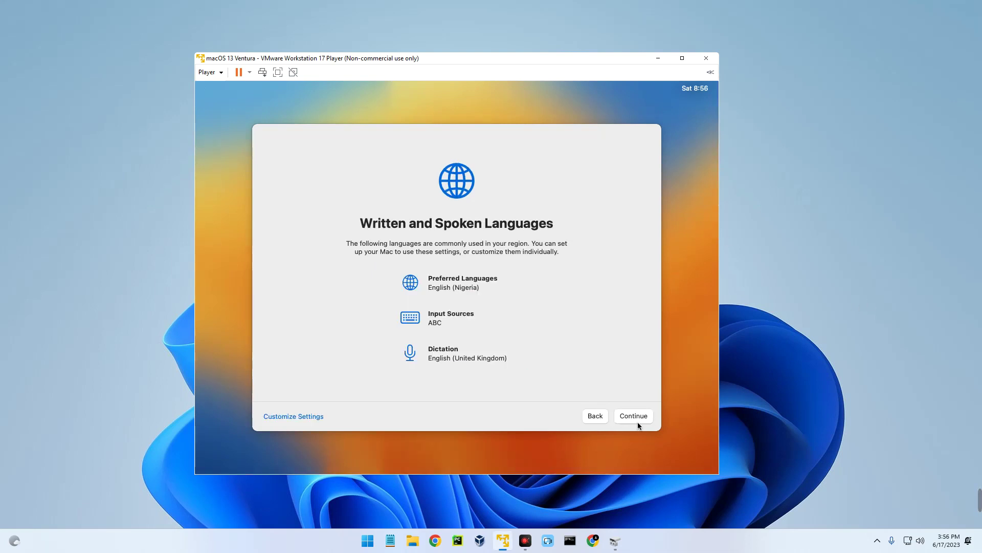
click(635, 417)
click(632, 419)
click(637, 415)
click(280, 418)
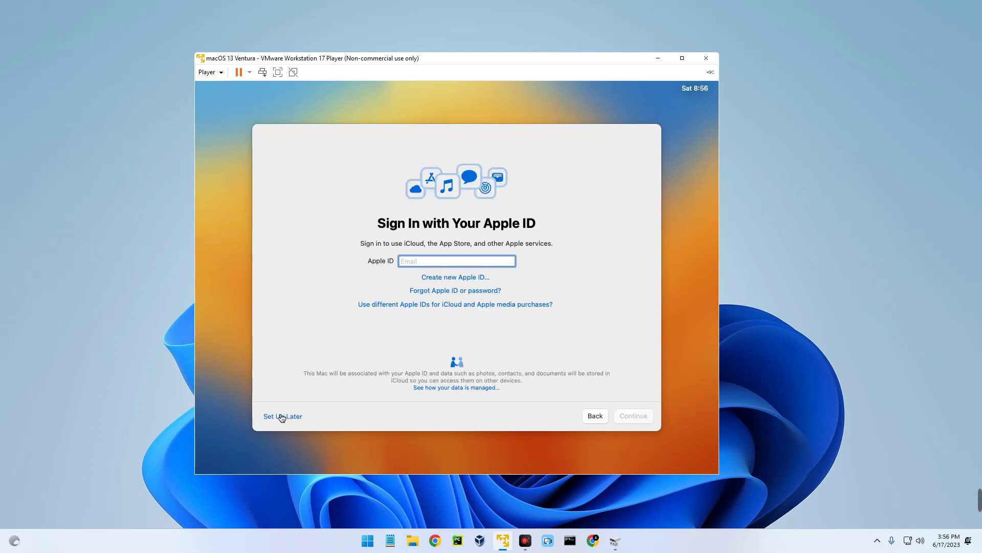
click(281, 417)
click(509, 327)
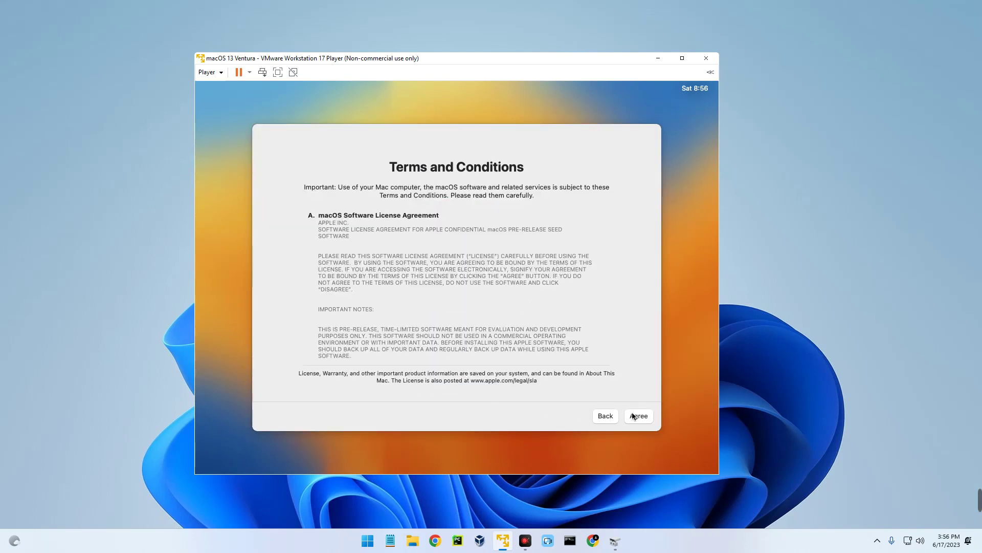
click(638, 415)
click(492, 317)
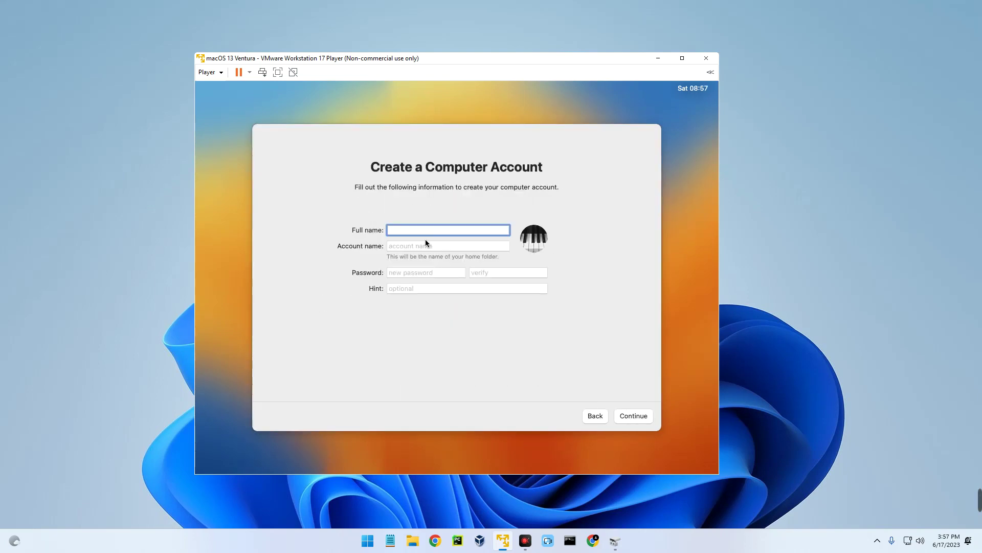
Create the local account, entering the full name and password with its verification
text(Everything Tech)
click(429, 277)
text(1234)
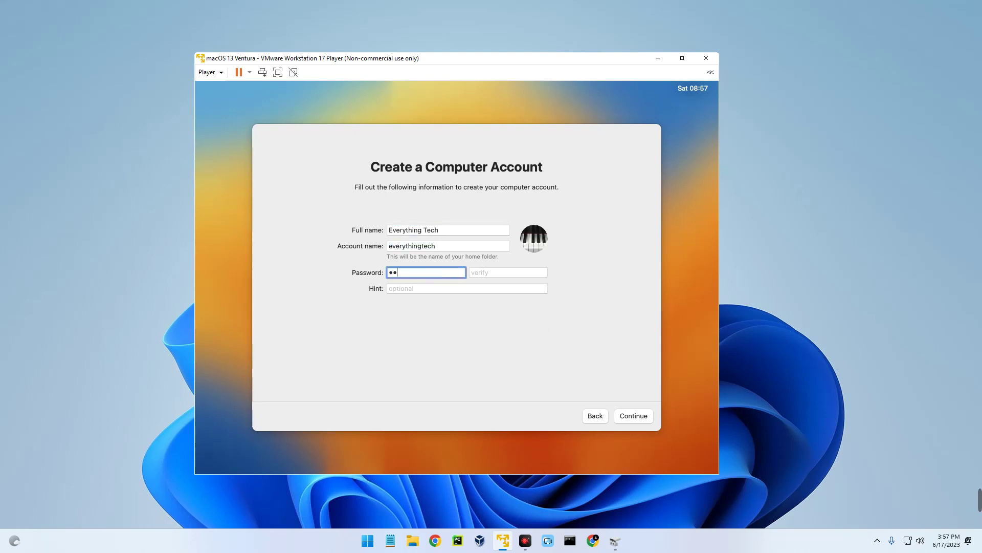
key(Tab)
text(1234)
click(629, 417)
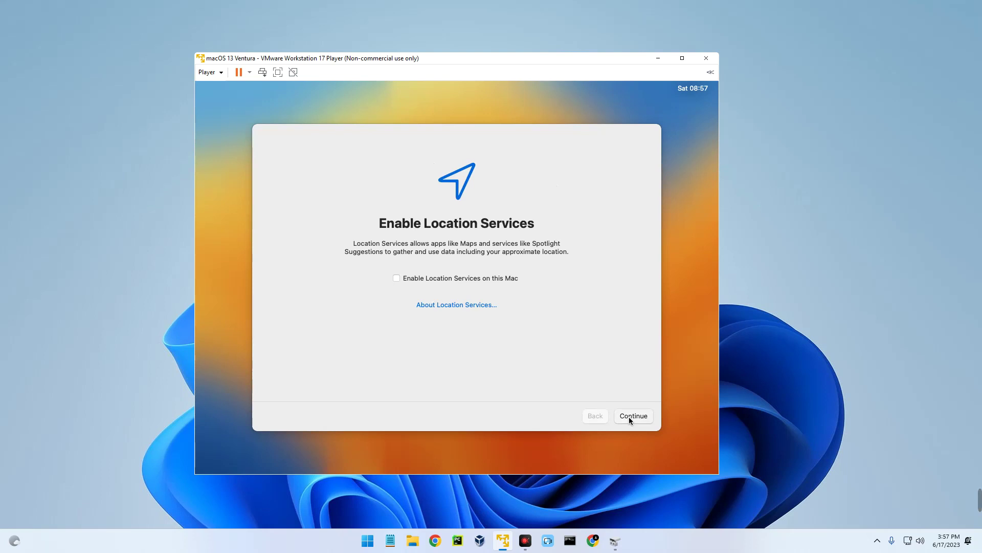
Decline location services, set the Lagos – Nigeria time zone, and postpone Screen Time
click(628, 416)
click(423, 319)
click(450, 288)
click(637, 414)
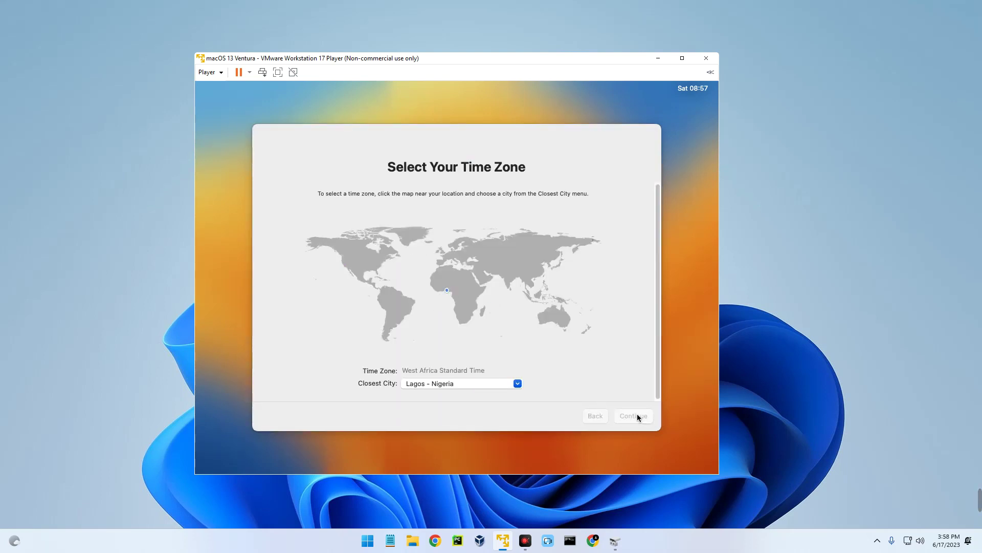
click(270, 419)
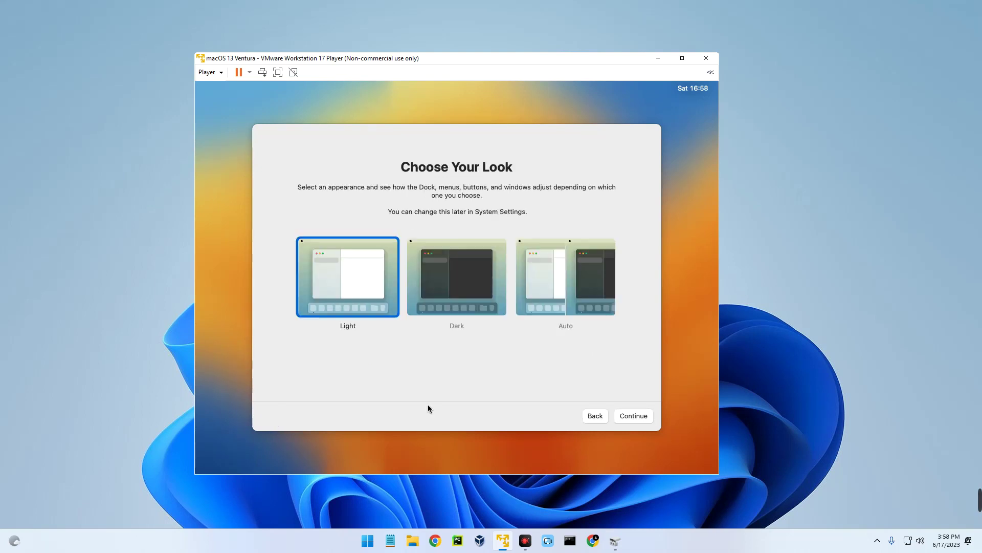
Select the Dark appearance and complete setup to the Finder desktop
click(474, 299)
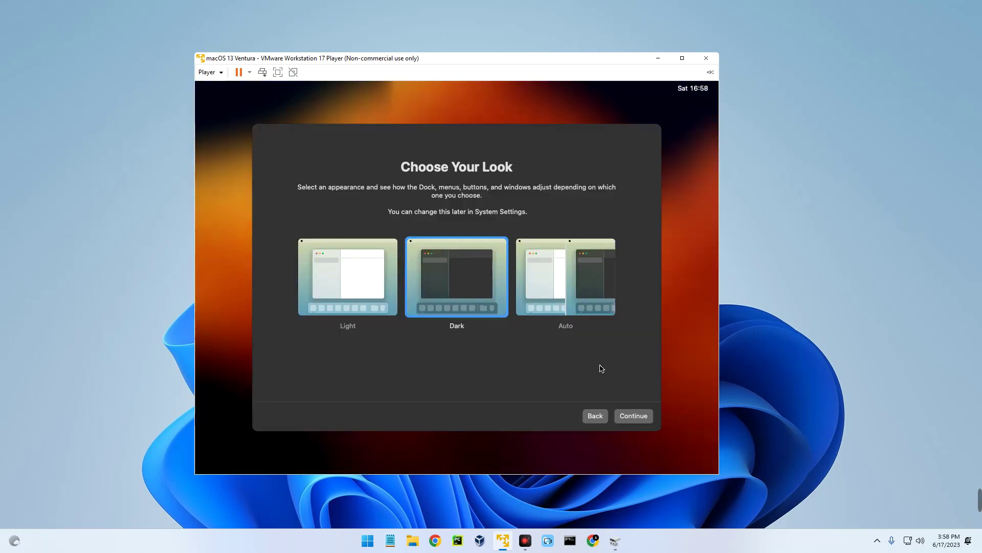
click(634, 417)
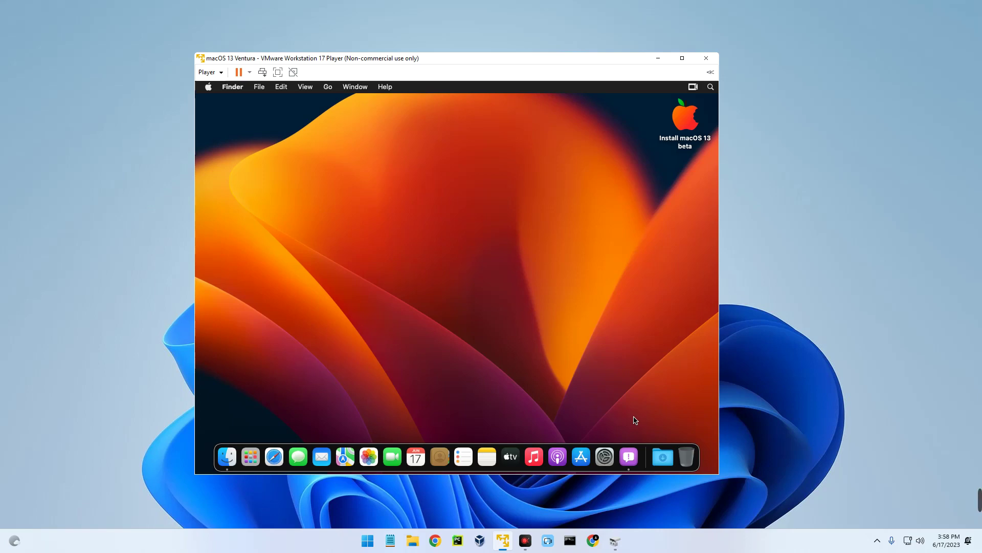
click(208, 87)
click(241, 125)
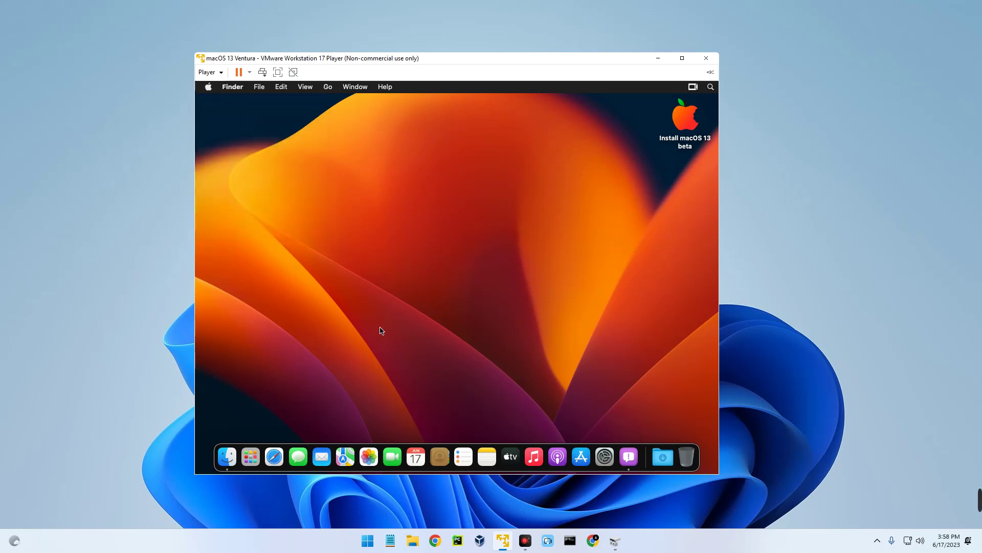